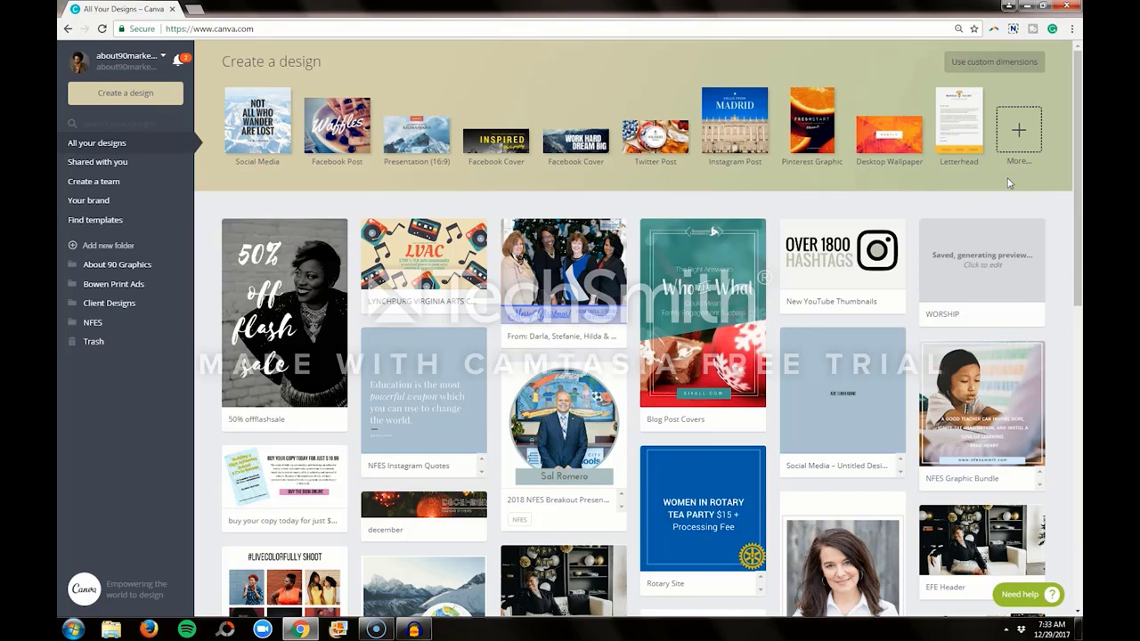
# Browse the full list of design types and create a new blank Logo design from Marketing Materials
pyautogui.click(1019, 141)
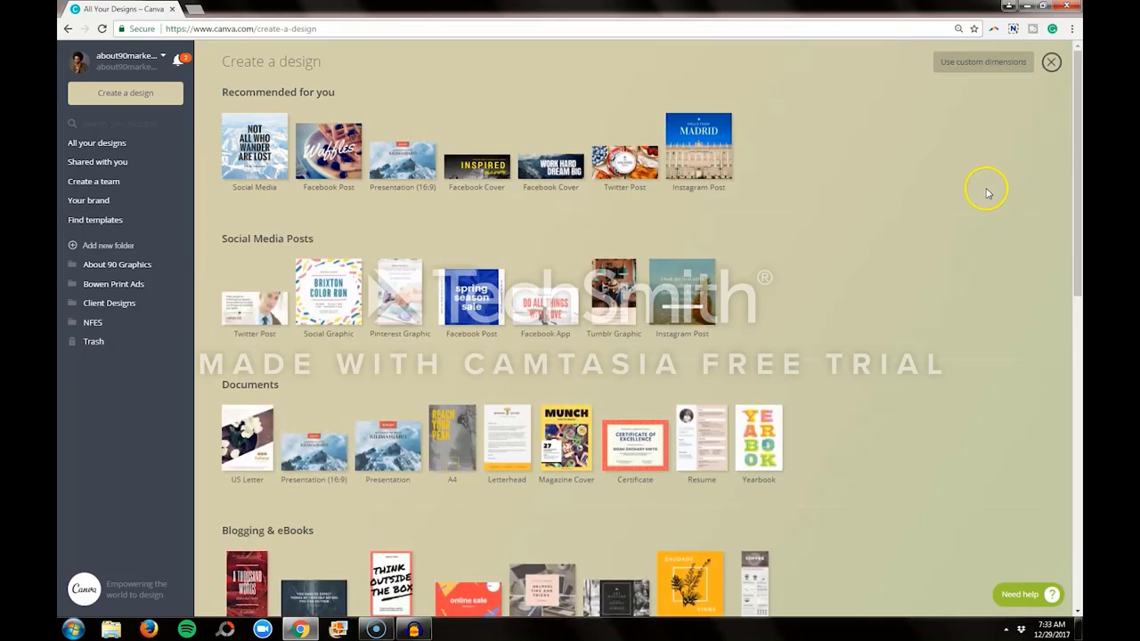
pyautogui.scroll(-4, 986, 192)
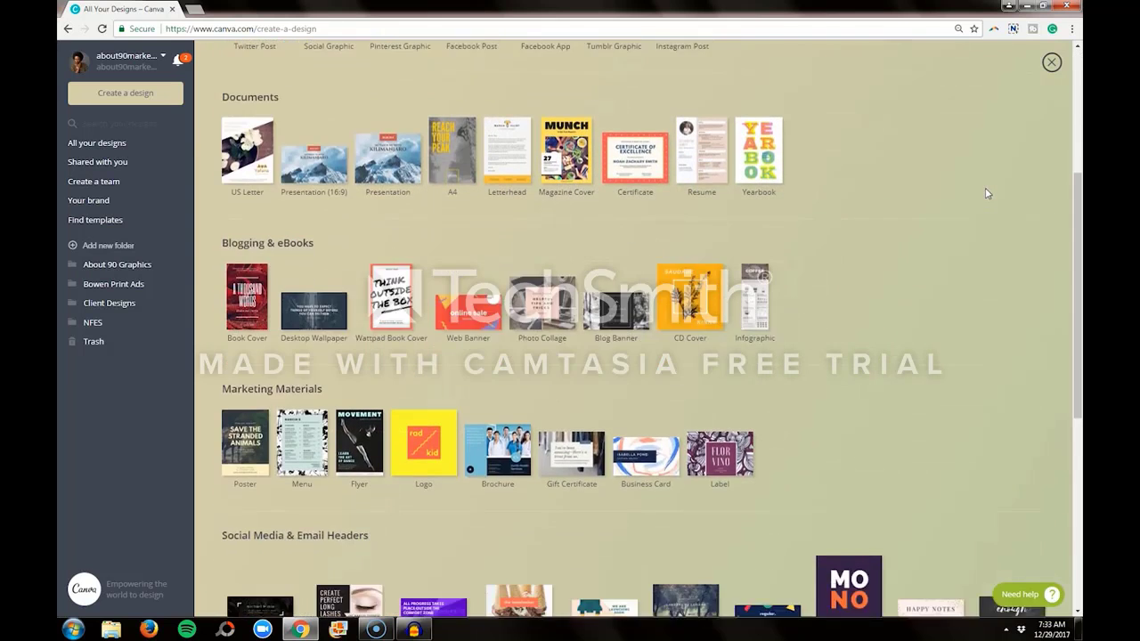
pyautogui.scroll(-1, 985, 193)
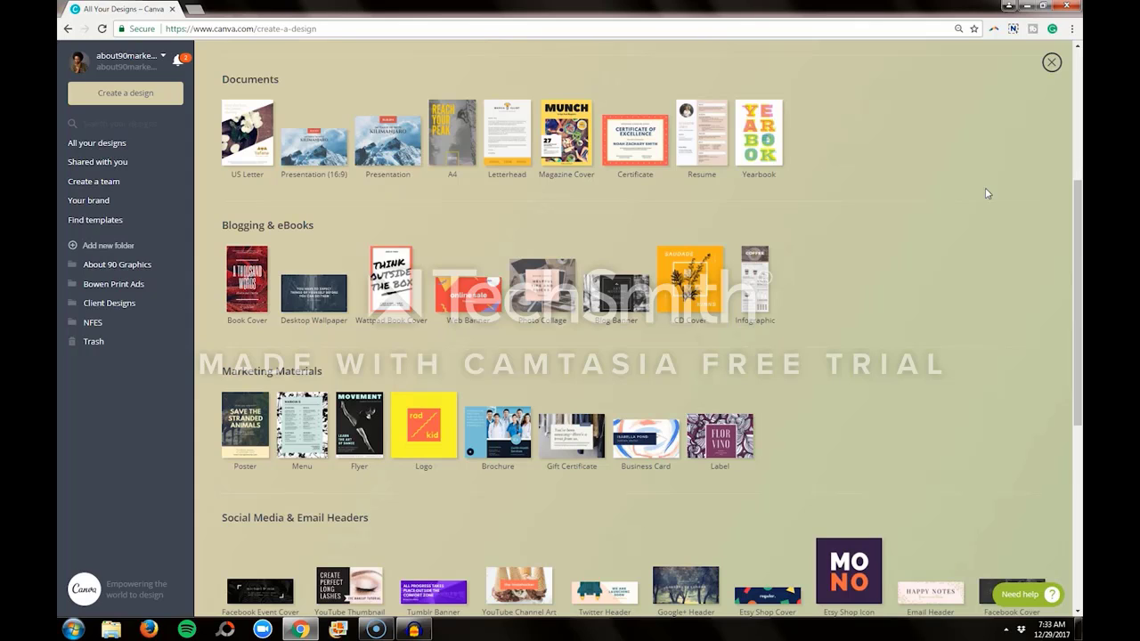
pyautogui.scroll(-5, 986, 192)
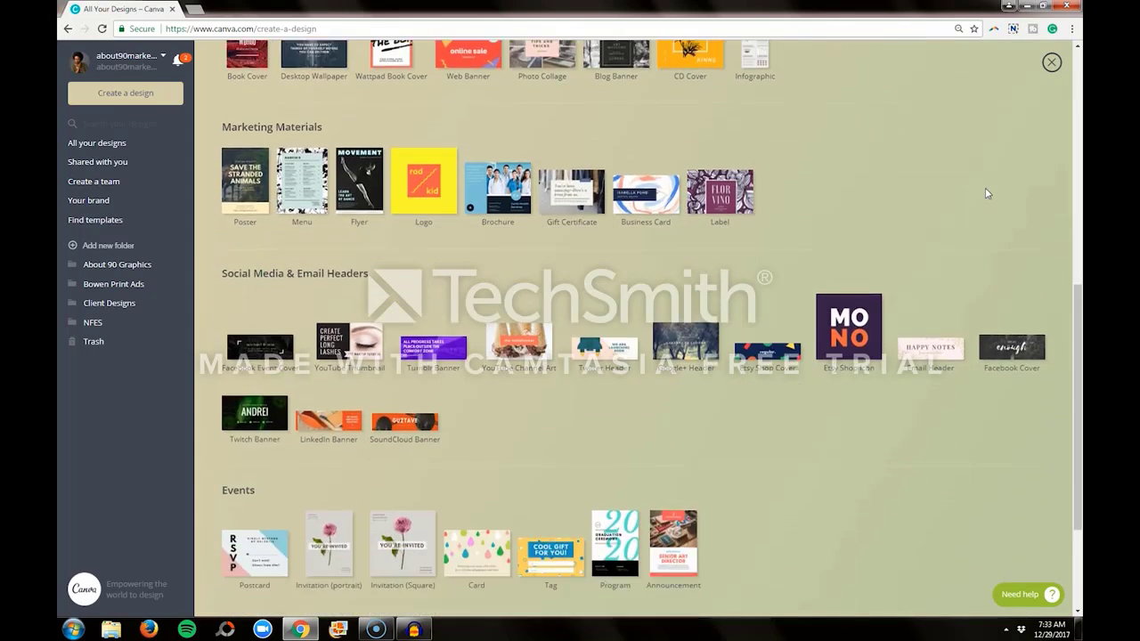
pyautogui.scroll(-1, 986, 192)
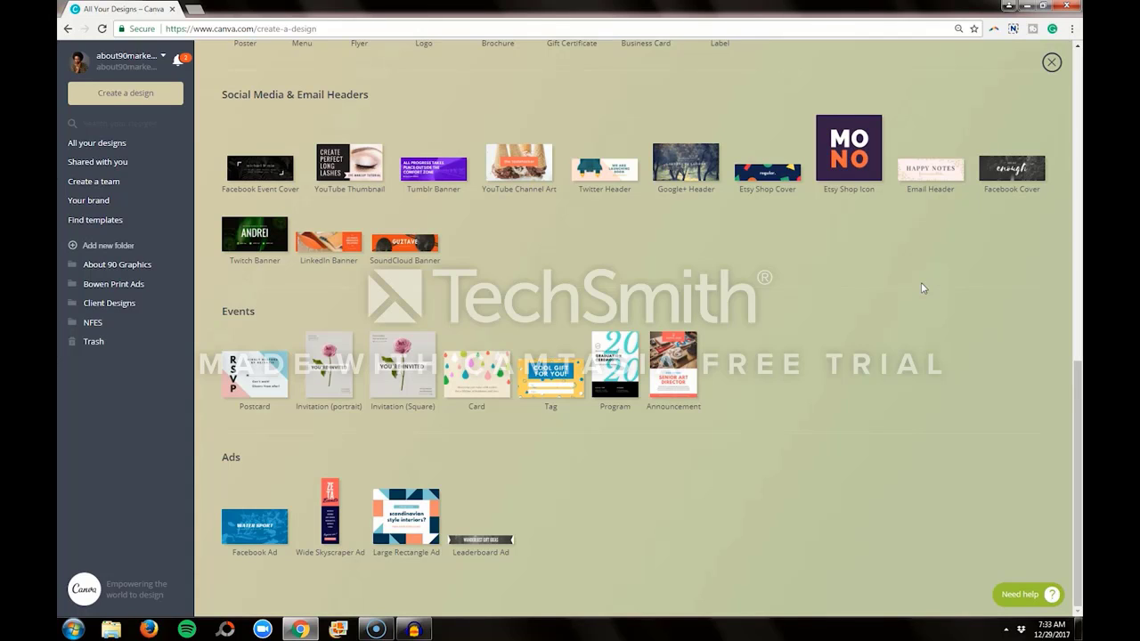
pyautogui.scroll(3, 922, 287)
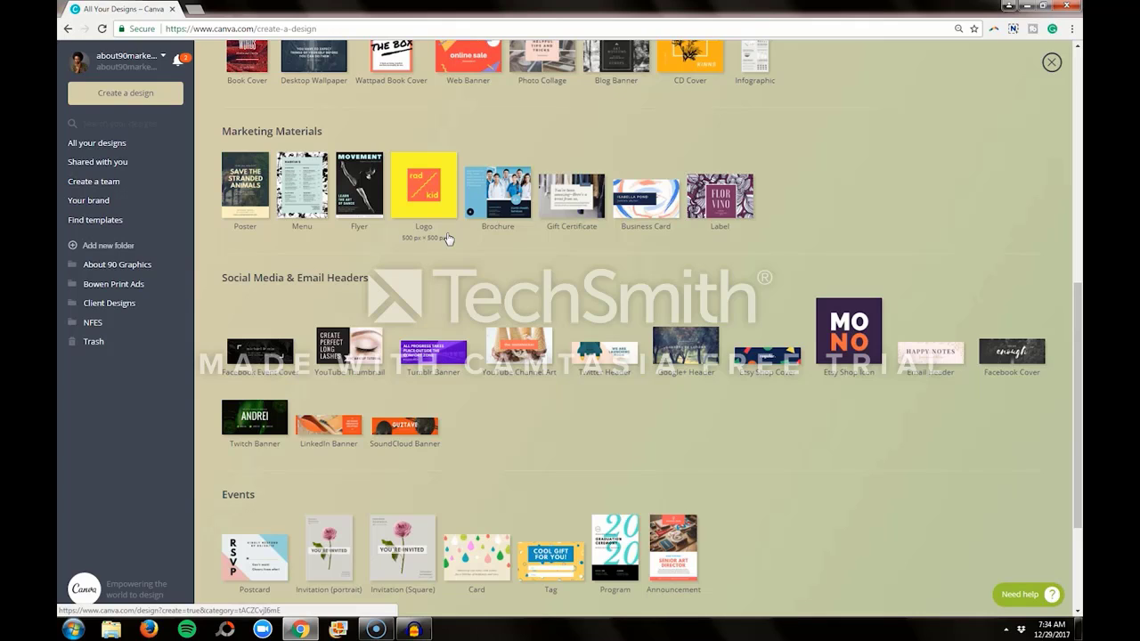
pyautogui.click(439, 216)
pyautogui.click(440, 215)
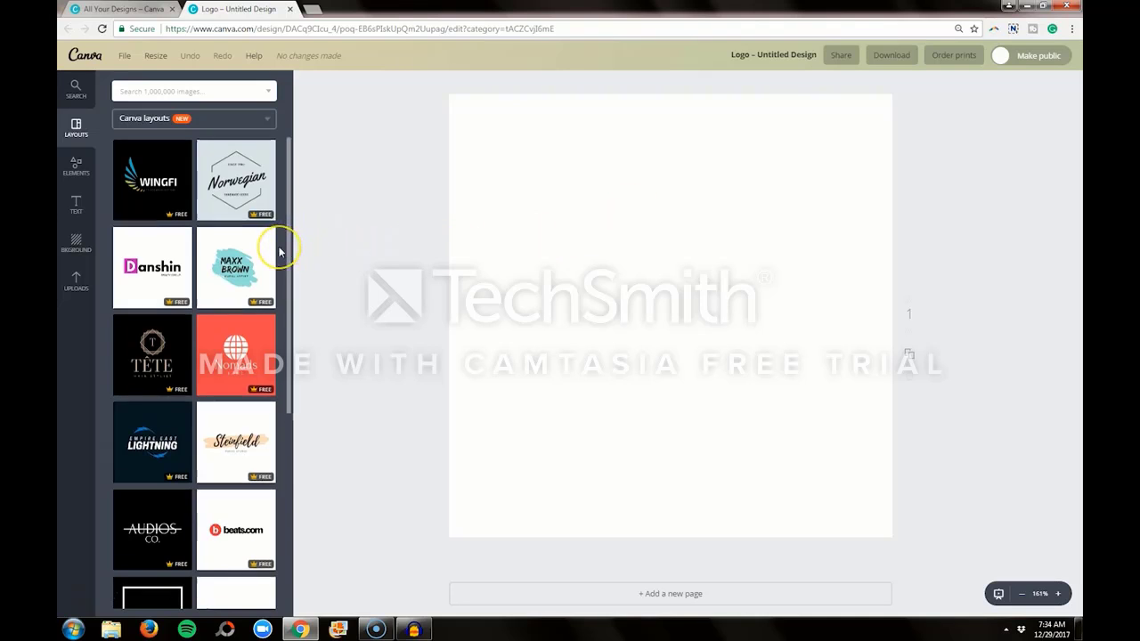
# Browse the available logo layouts for one that suits a marketing business
pyautogui.scroll(-3, 282, 250)
pyautogui.scroll(-6, 278, 253)
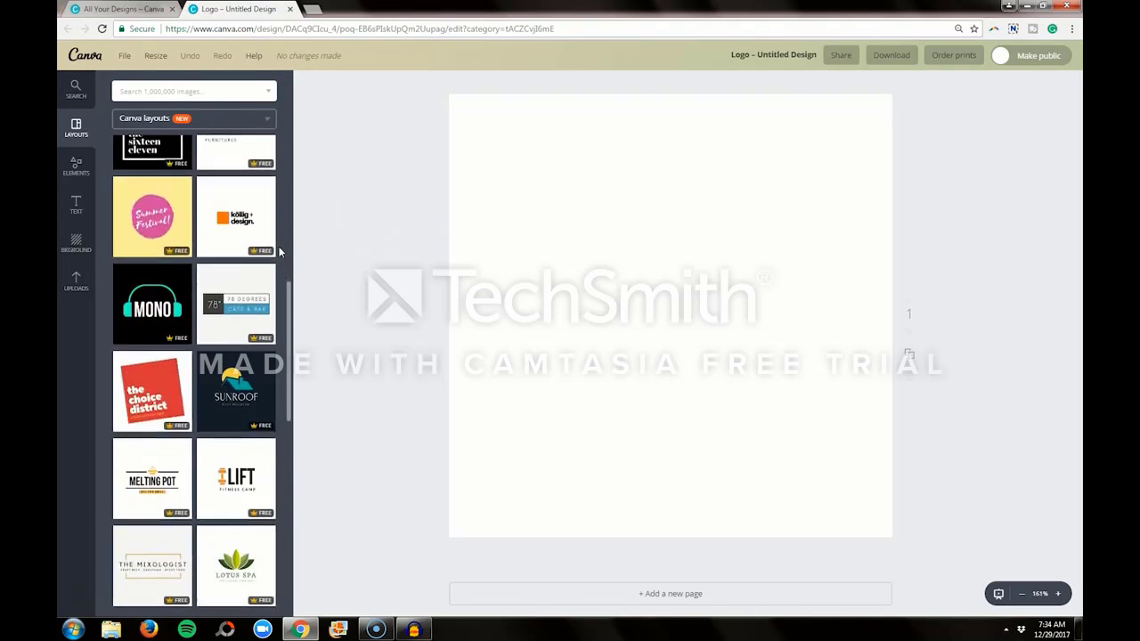
pyautogui.scroll(-8, 279, 253)
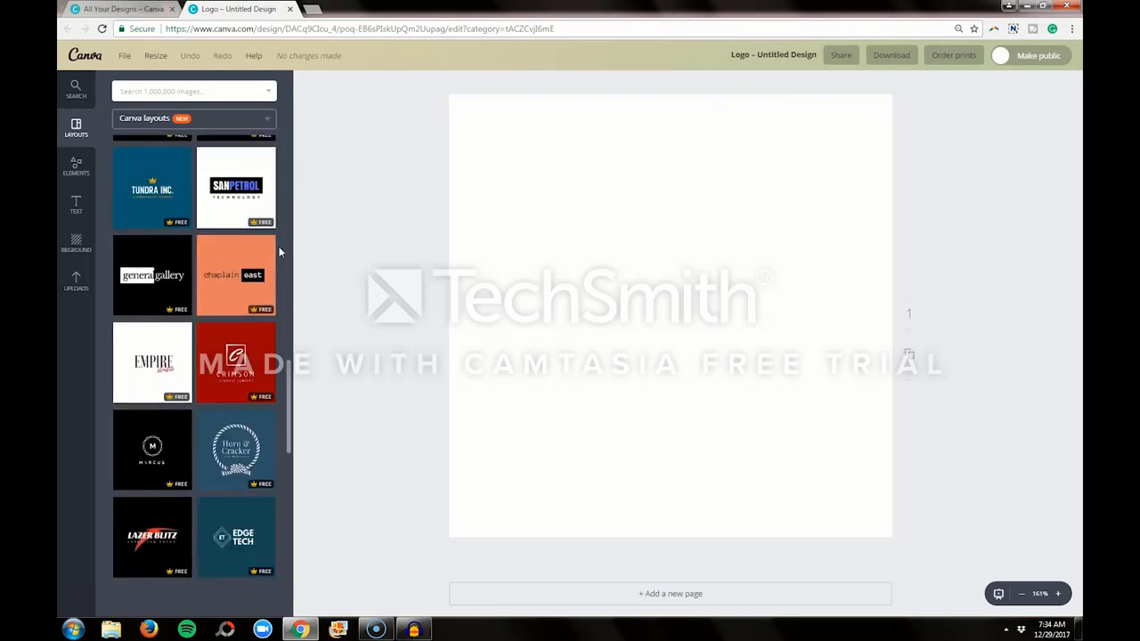
pyautogui.scroll(-4, 279, 253)
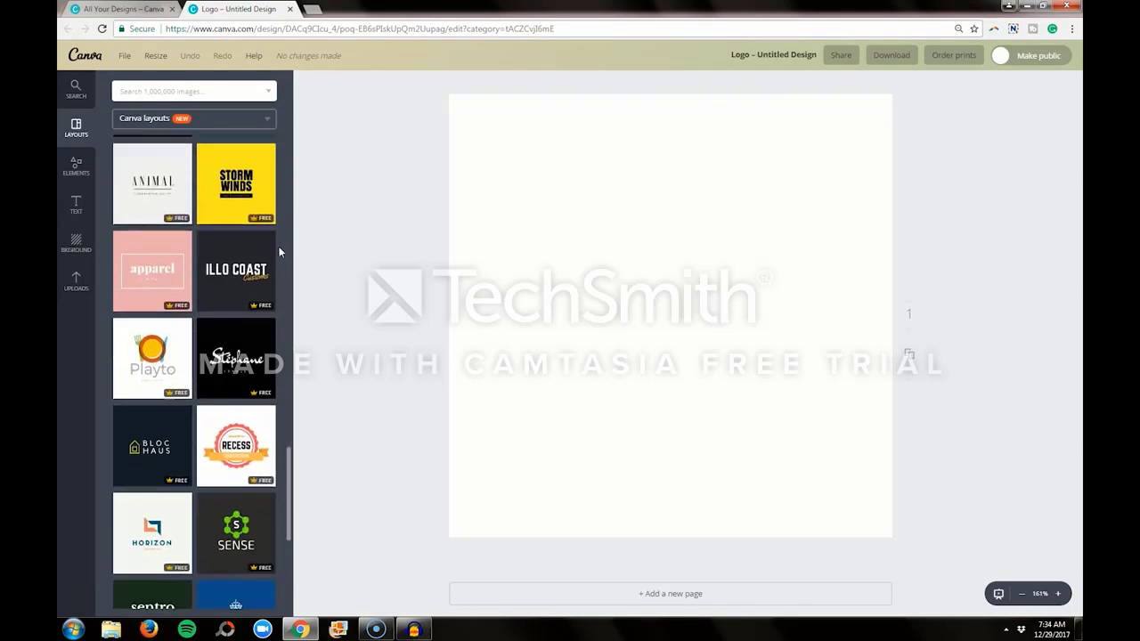
pyautogui.scroll(-6, 279, 253)
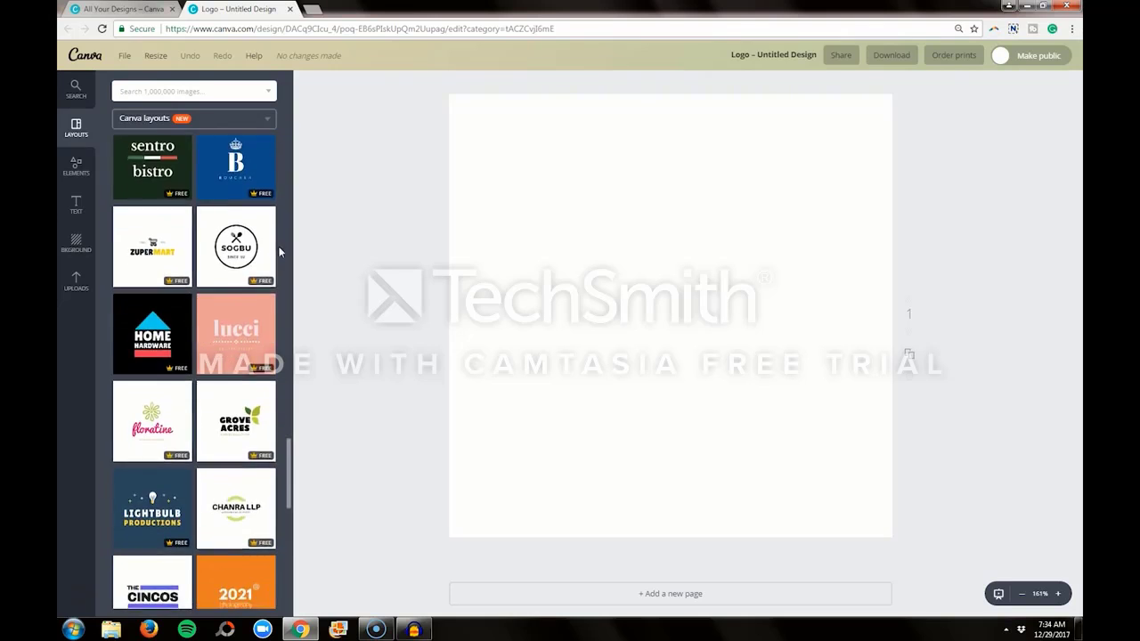
pyautogui.scroll(-2, 279, 253)
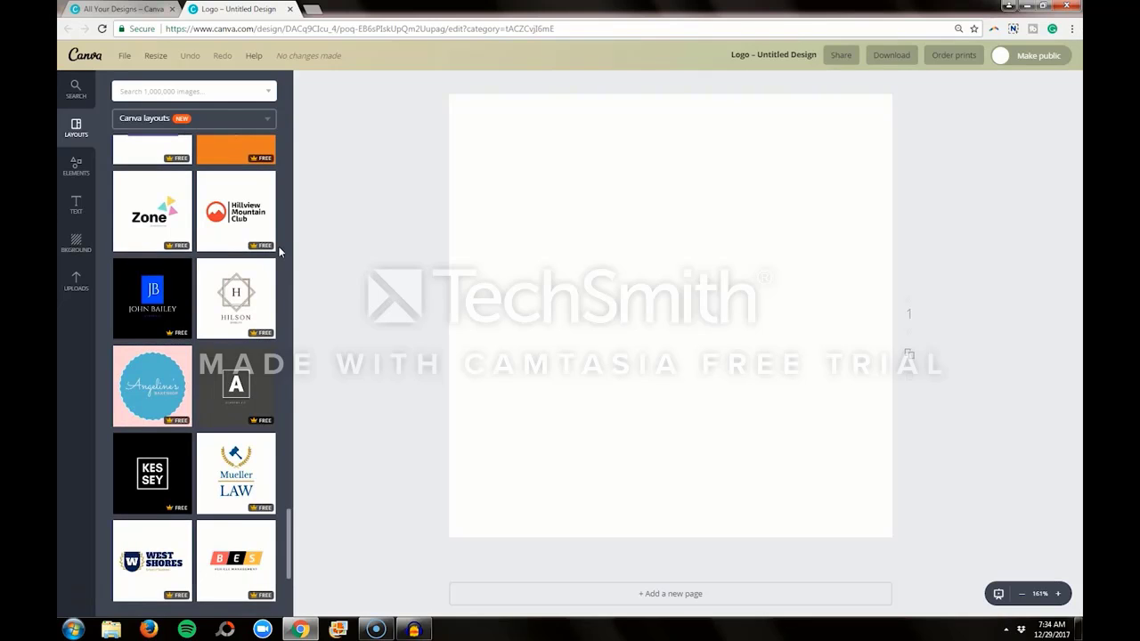
pyautogui.scroll(-1, 279, 253)
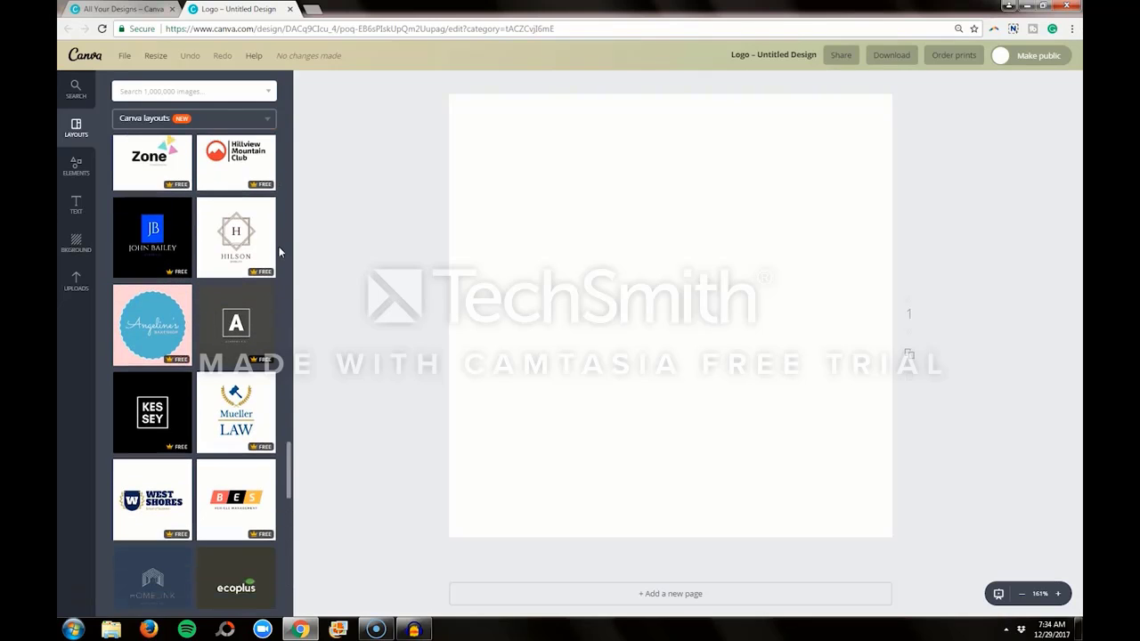
pyautogui.scroll(-1, 279, 254)
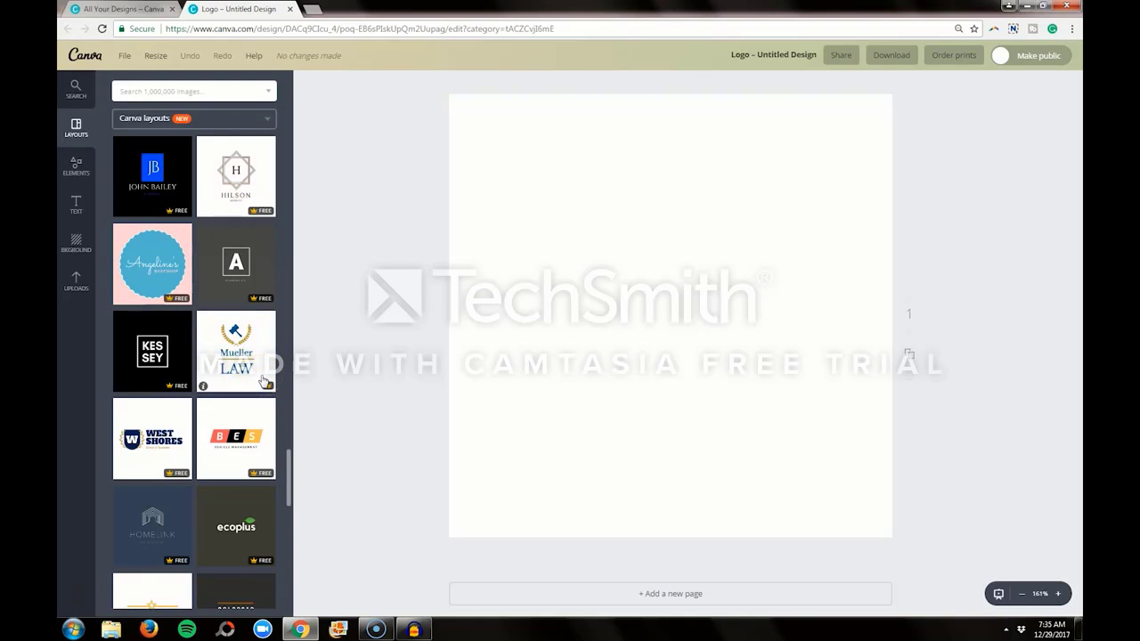
pyautogui.scroll(-2, 263, 381)
pyautogui.scroll(-3, 264, 382)
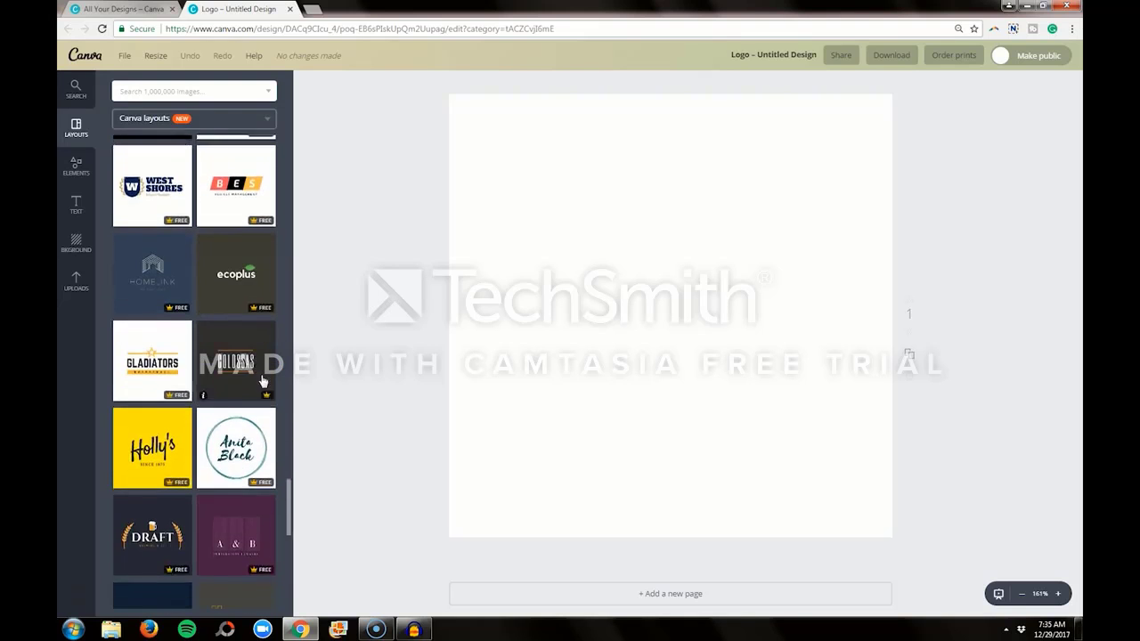
pyautogui.scroll(-4, 263, 381)
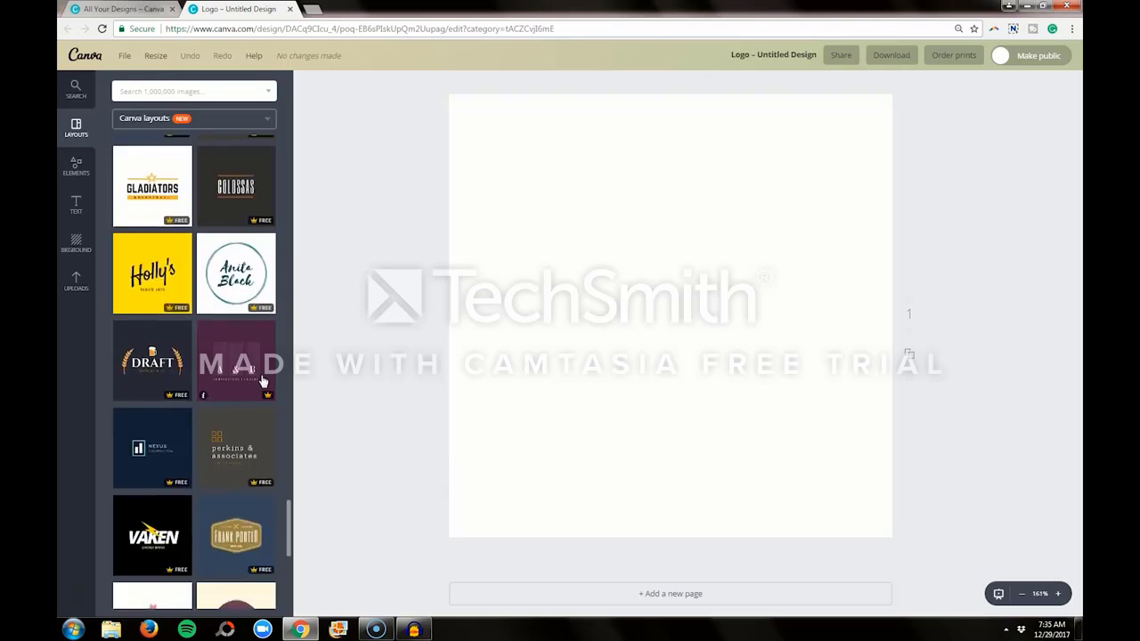
pyautogui.scroll(-4, 264, 381)
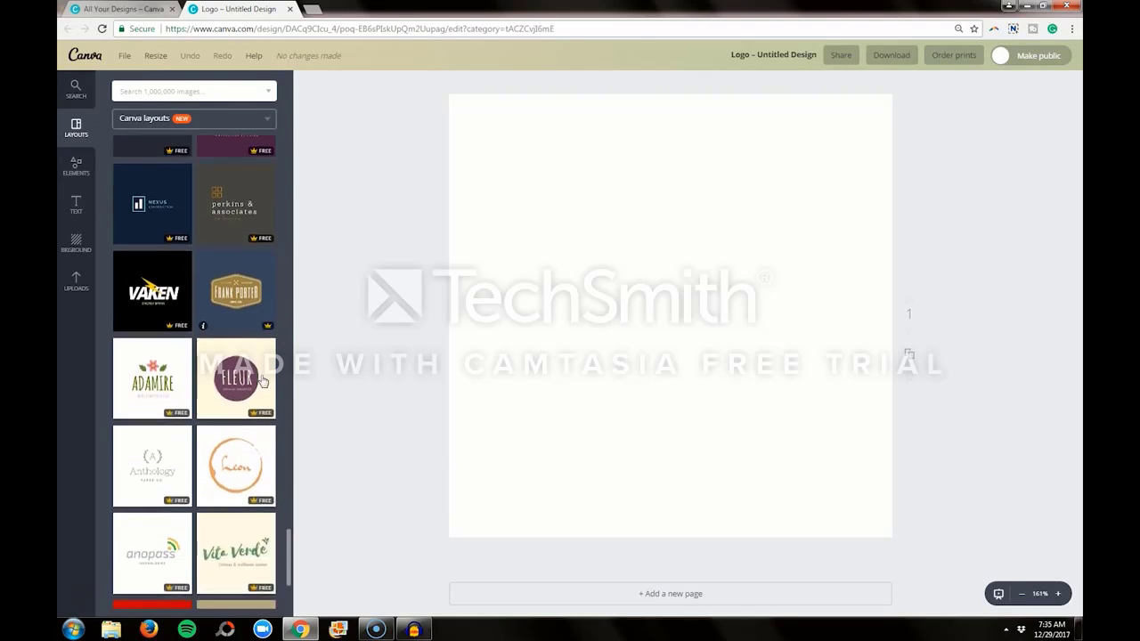
pyautogui.scroll(-1, 264, 381)
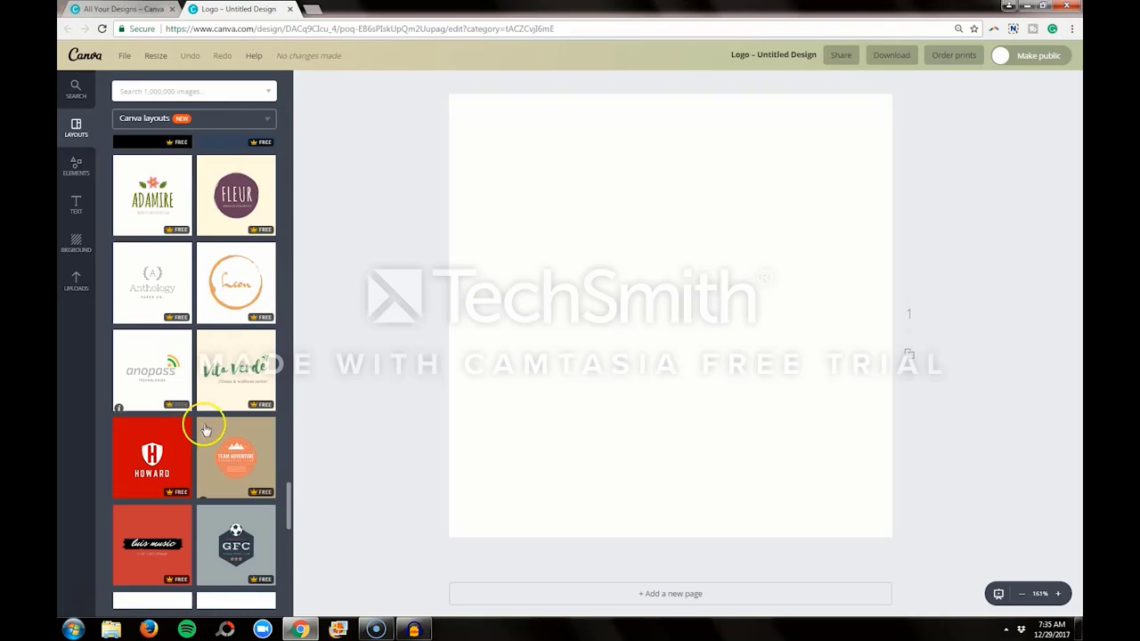
pyautogui.scroll(-5, 179, 385)
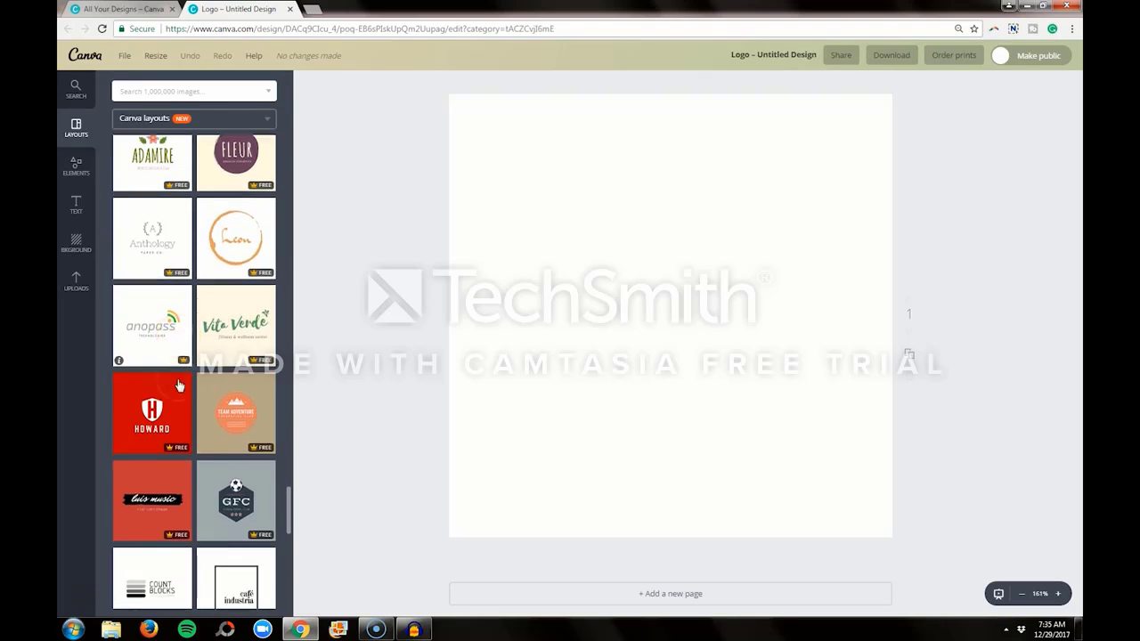
pyautogui.scroll(-10, 179, 385)
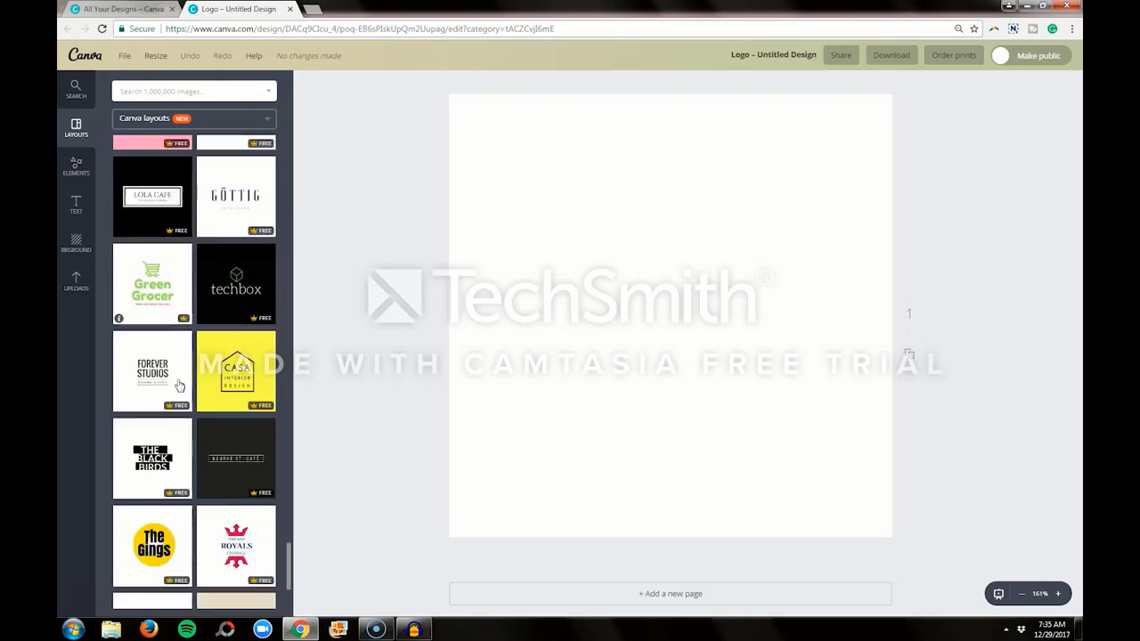
pyautogui.scroll(-5, 179, 384)
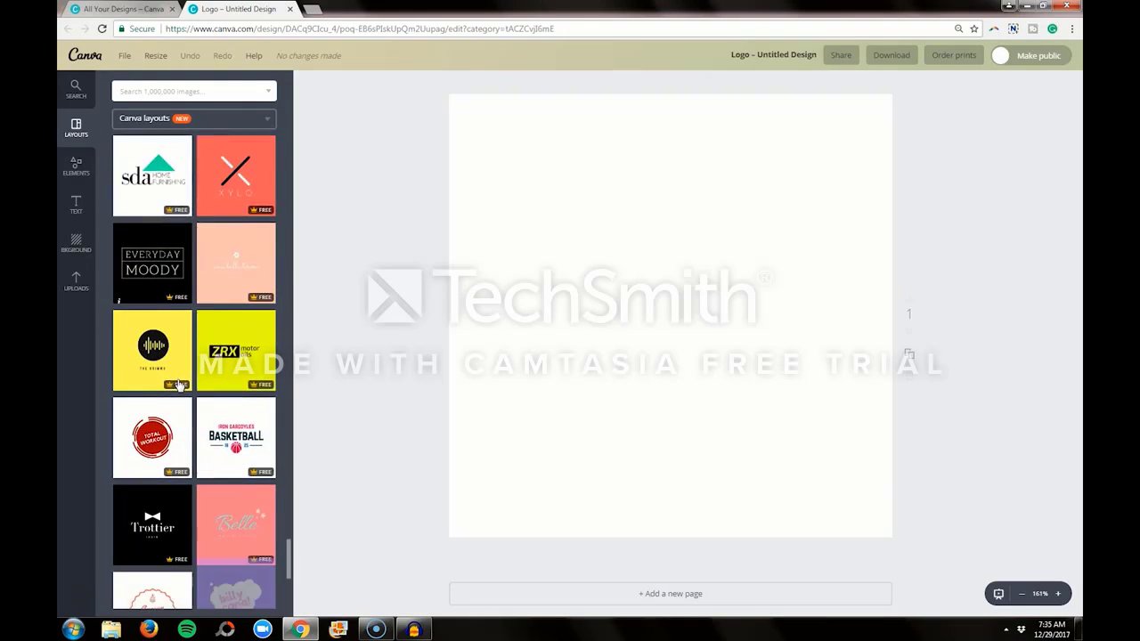
pyautogui.scroll(-3, 179, 385)
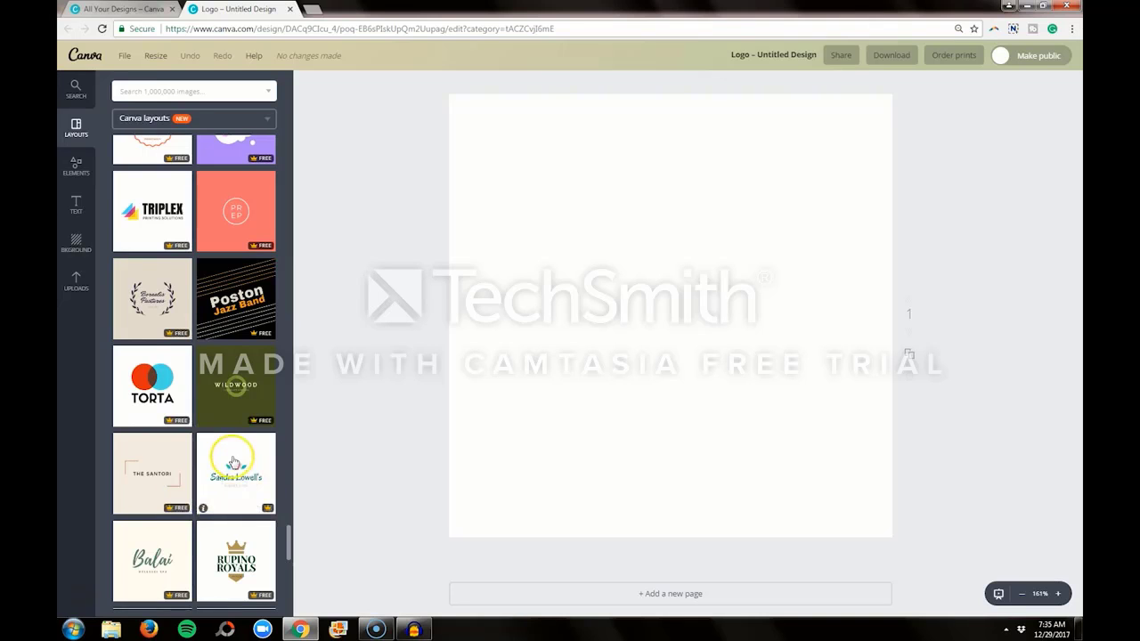
pyautogui.scroll(-1, 234, 460)
pyautogui.scroll(-1, 233, 460)
pyautogui.scroll(-3, 234, 461)
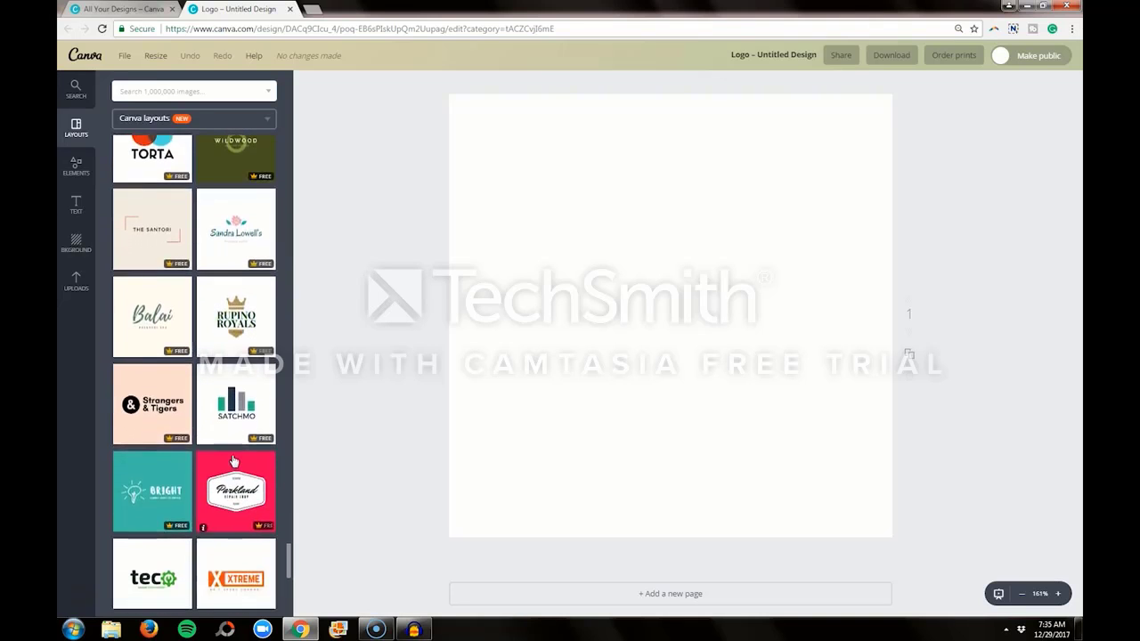
# Go back to the "anopass Technologies" logo layout and apply it to the blank page
pyautogui.scroll(12, 235, 456)
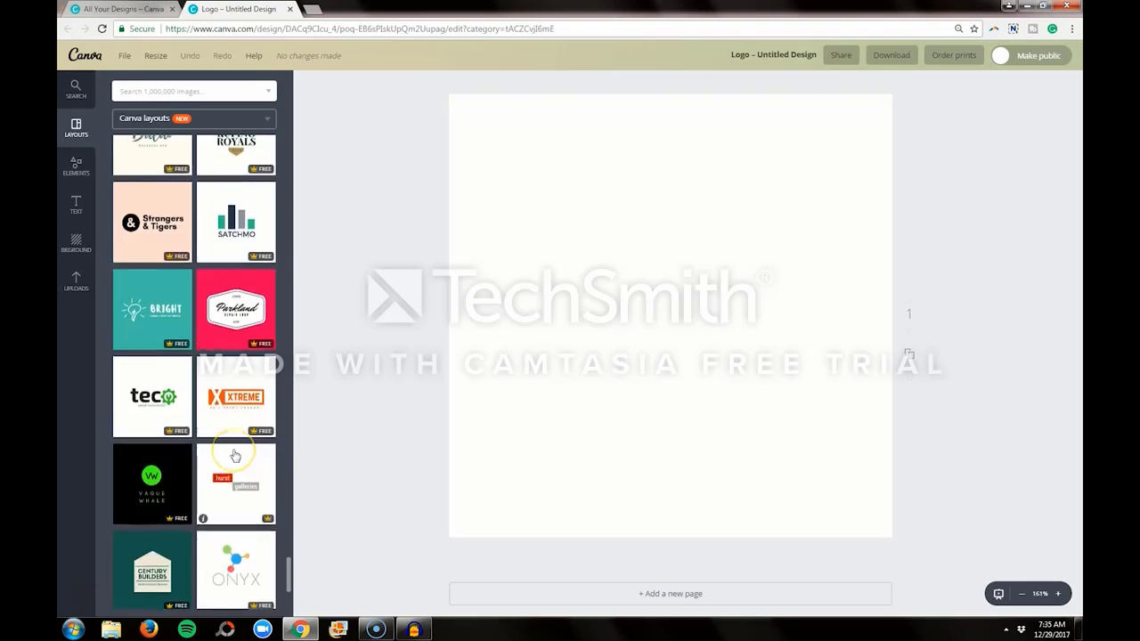
pyautogui.scroll(10, 235, 455)
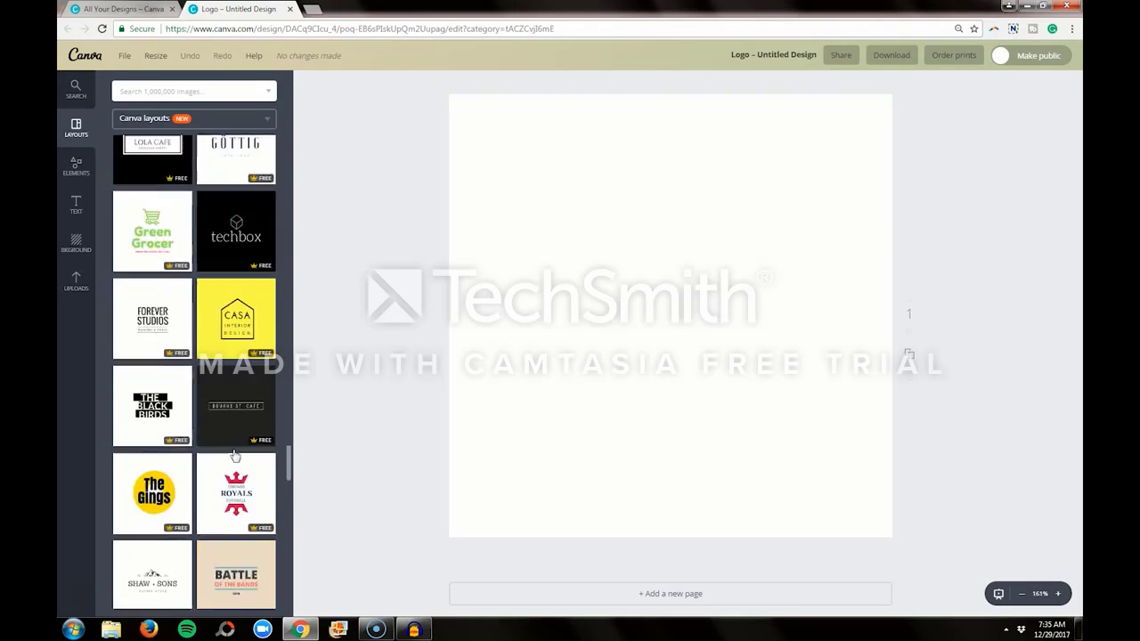
pyautogui.scroll(2, 227, 456)
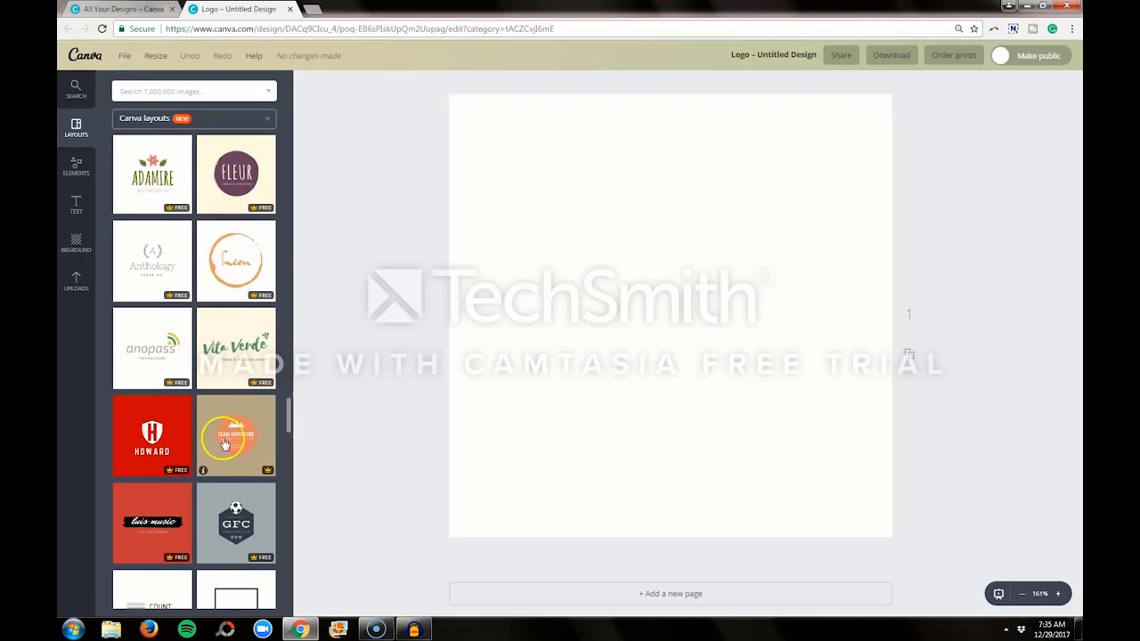
pyautogui.click(137, 357)
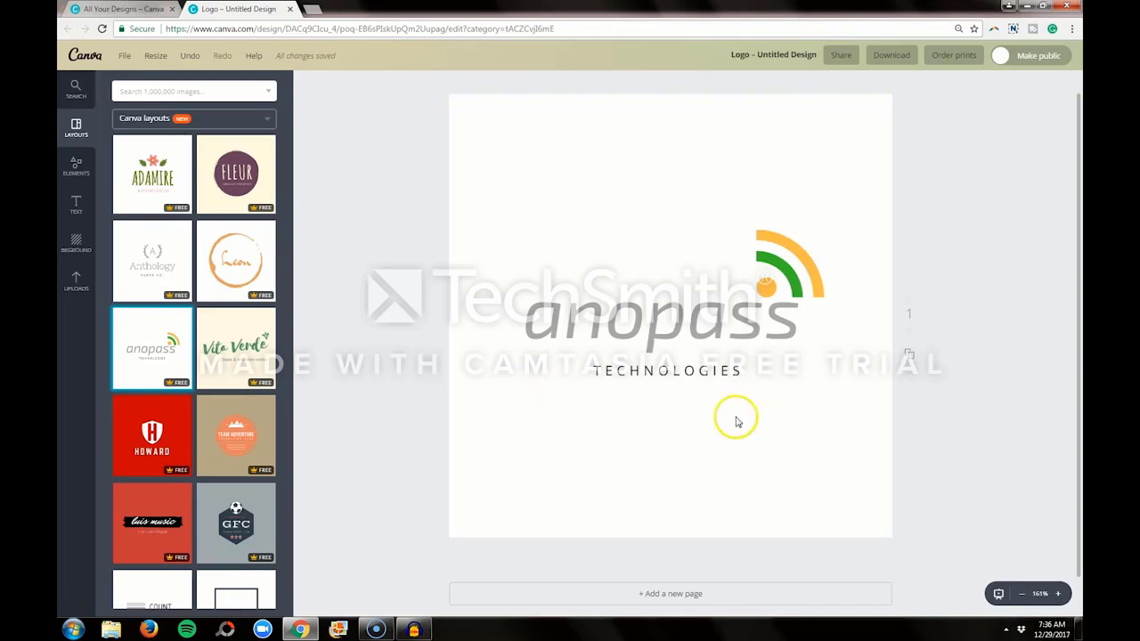
# Duplicate the logo page as a second page and return to the first page
pyautogui.click(909, 356)
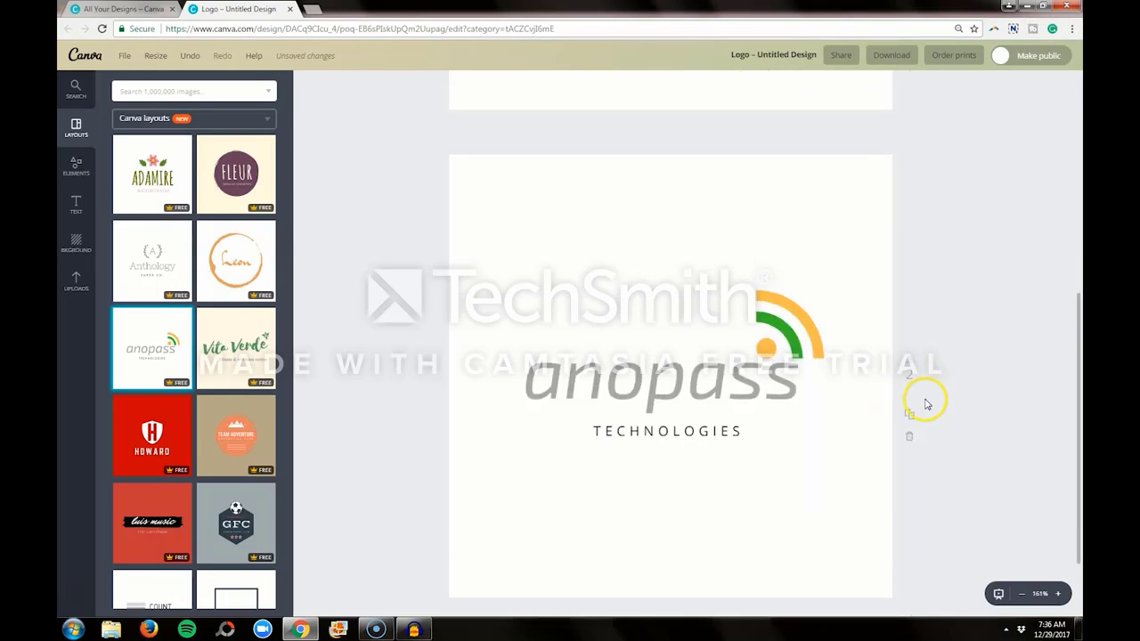
pyautogui.scroll(-6, 940, 419)
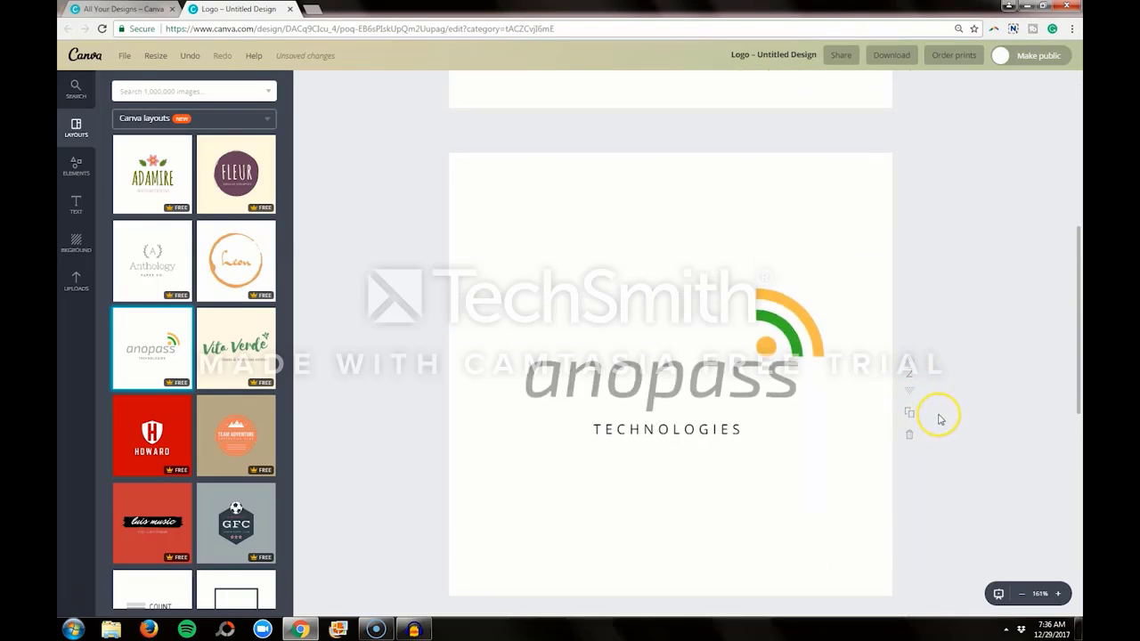
pyautogui.scroll(4, 940, 419)
pyautogui.scroll(8, 940, 419)
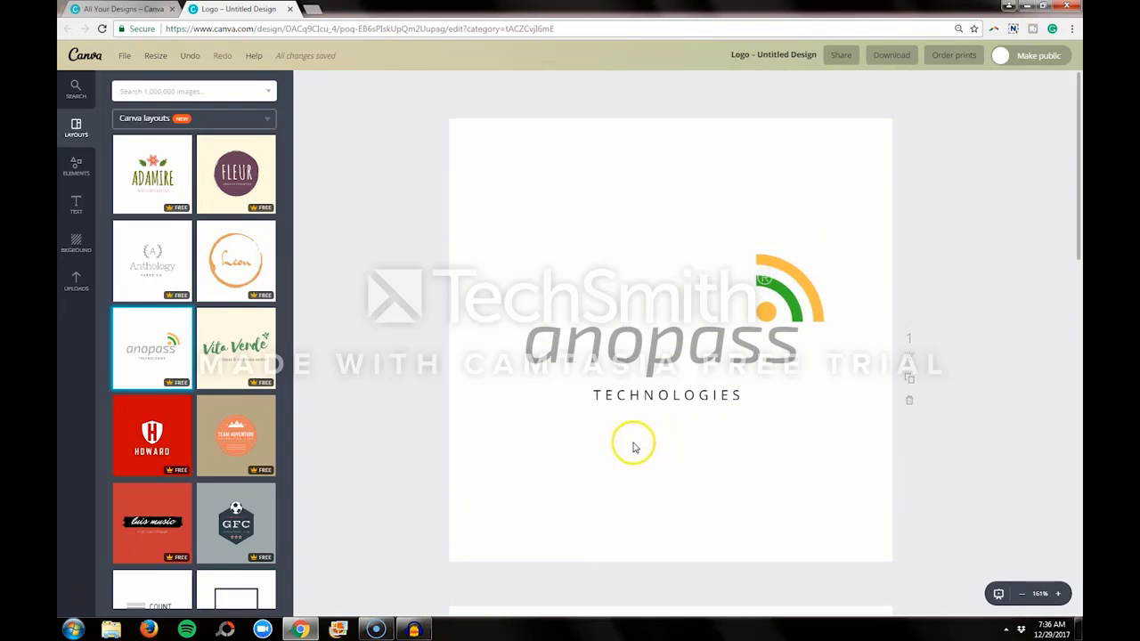
# Replace the "anopass" text on the first page with "about 90" and the tagline below it with "MARKETING"
pyautogui.click(784, 374)
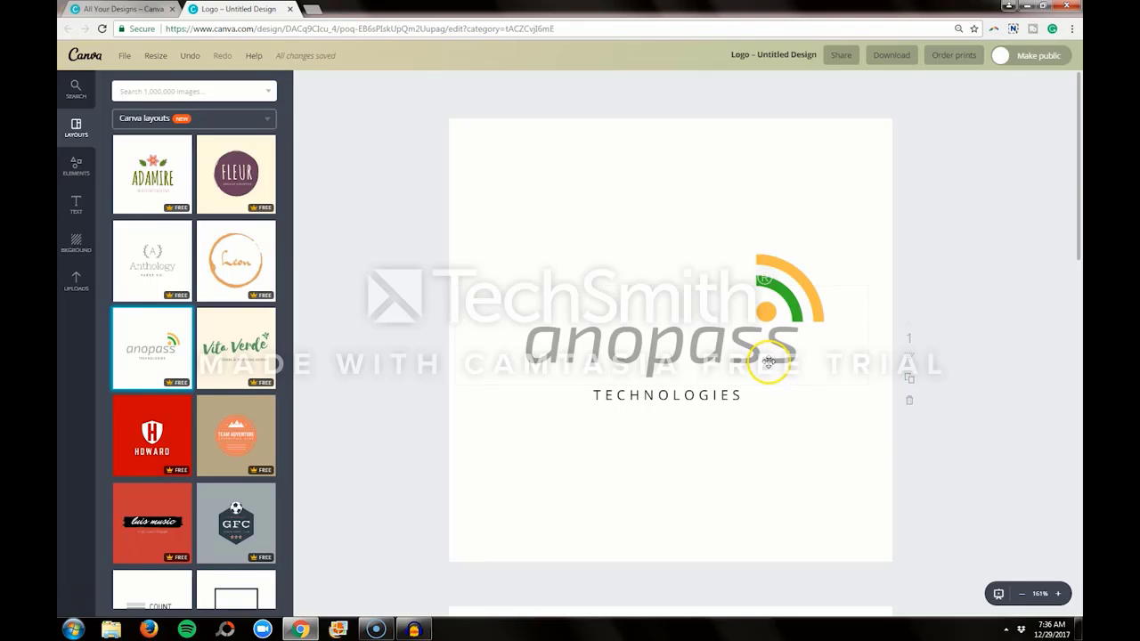
pyautogui.doubleClick(748, 354)
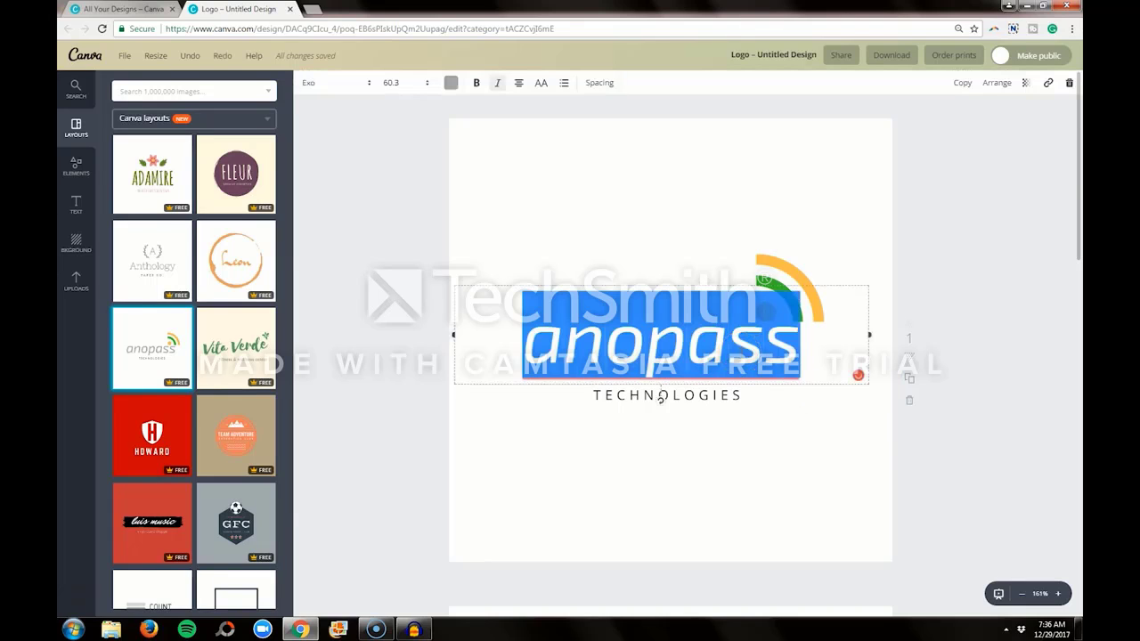
pyautogui.write('about 90')
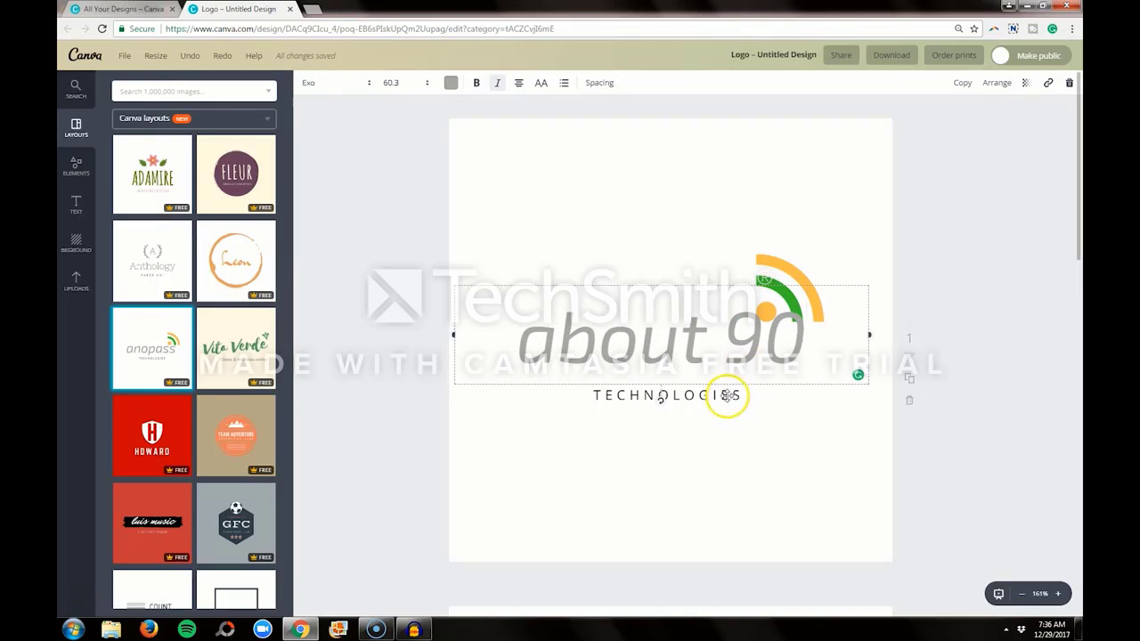
pyautogui.click(726, 411)
pyautogui.doubleClick(726, 409)
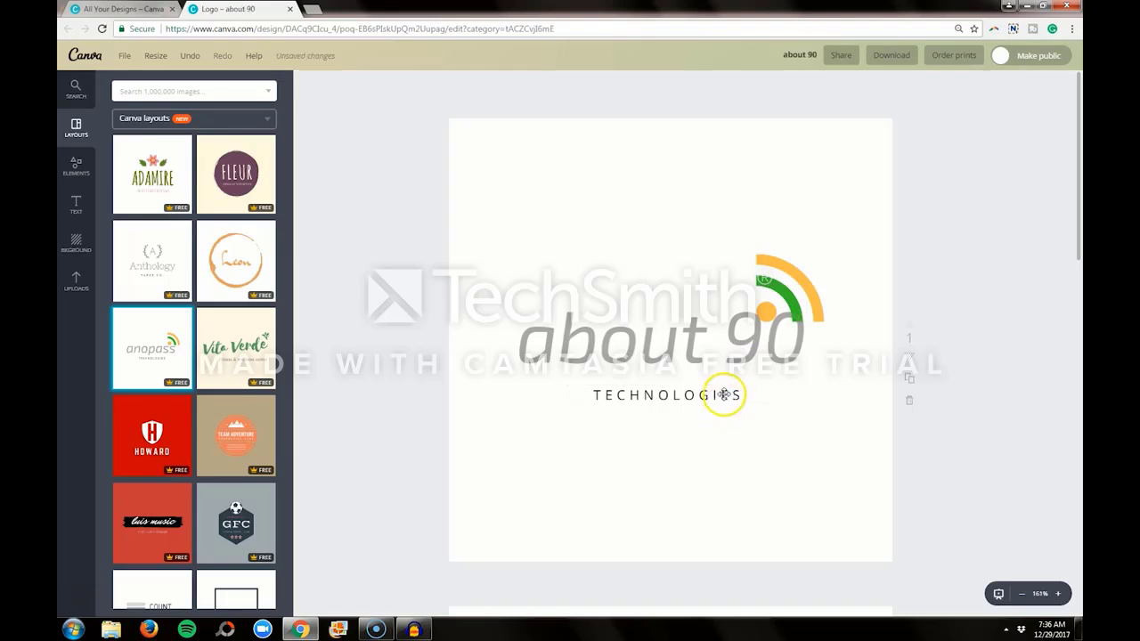
pyautogui.write('MARKETING')
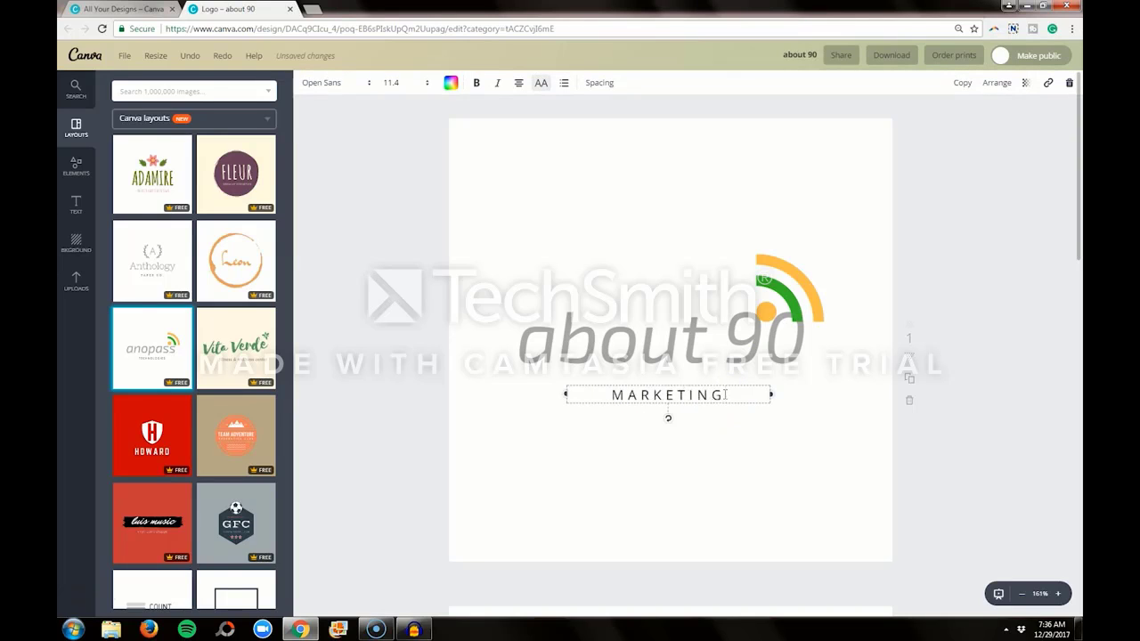
# Move the "MARKETING" tagline slightly lower on the first page and bring the "about 90" text down closer to it
pyautogui.click(1000, 323)
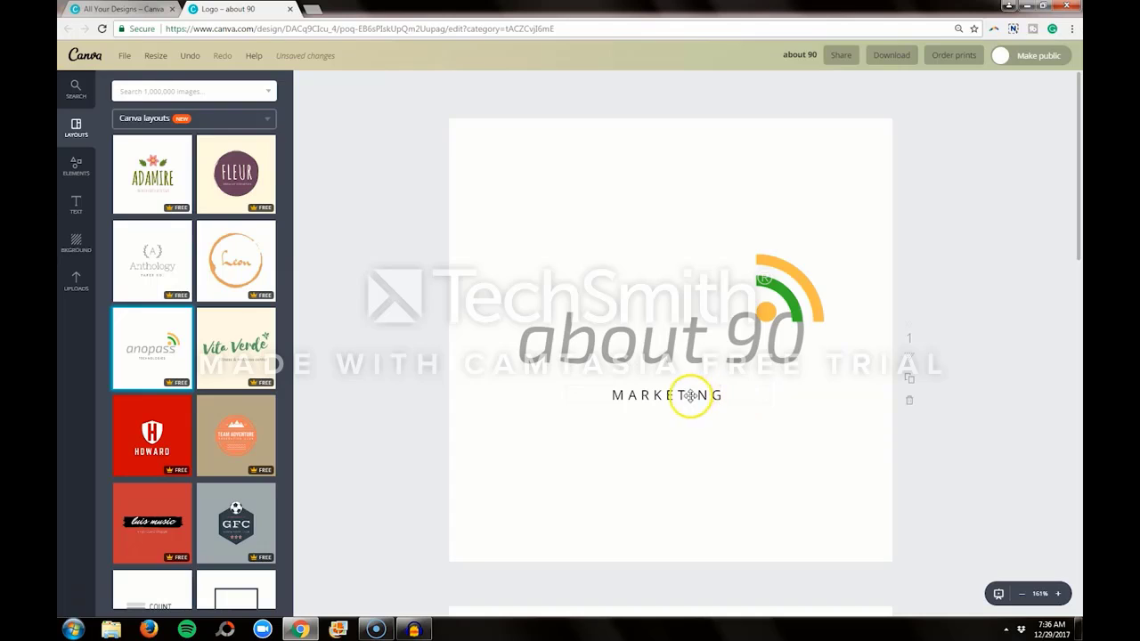
pyautogui.moveTo(687, 397); pyautogui.dragTo(691, 420)
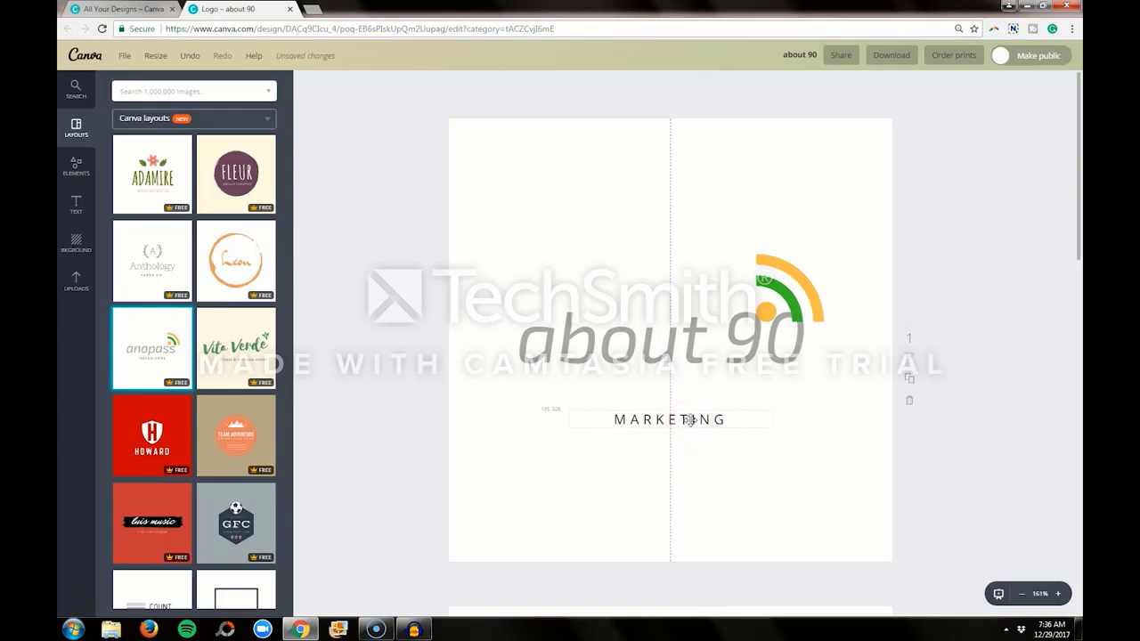
pyautogui.moveTo(687, 338); pyautogui.dragTo(697, 375)
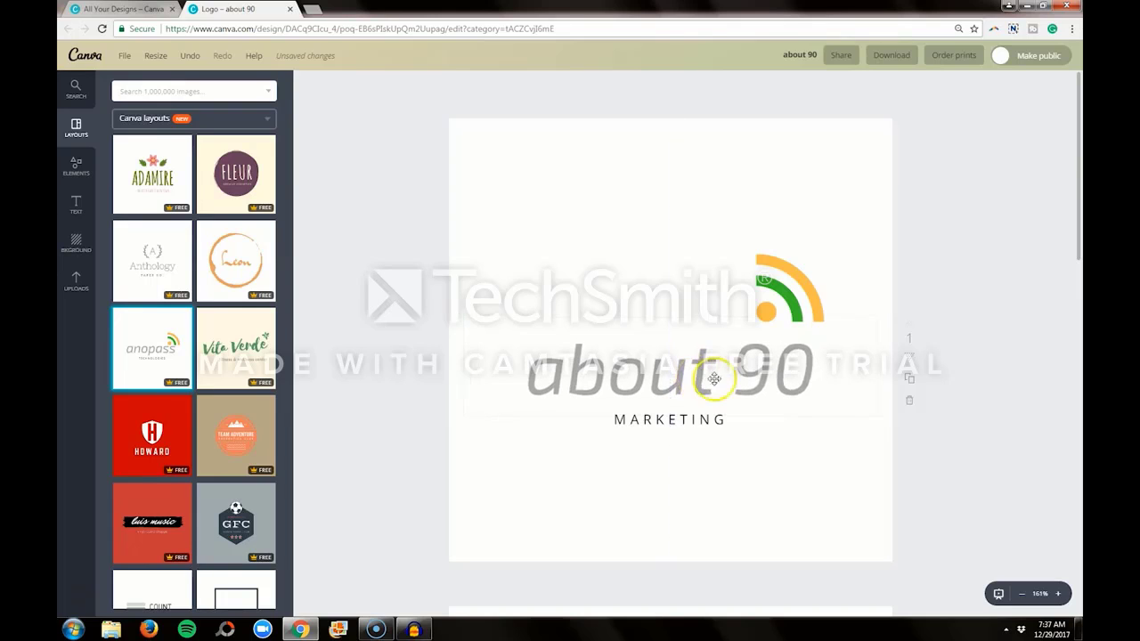
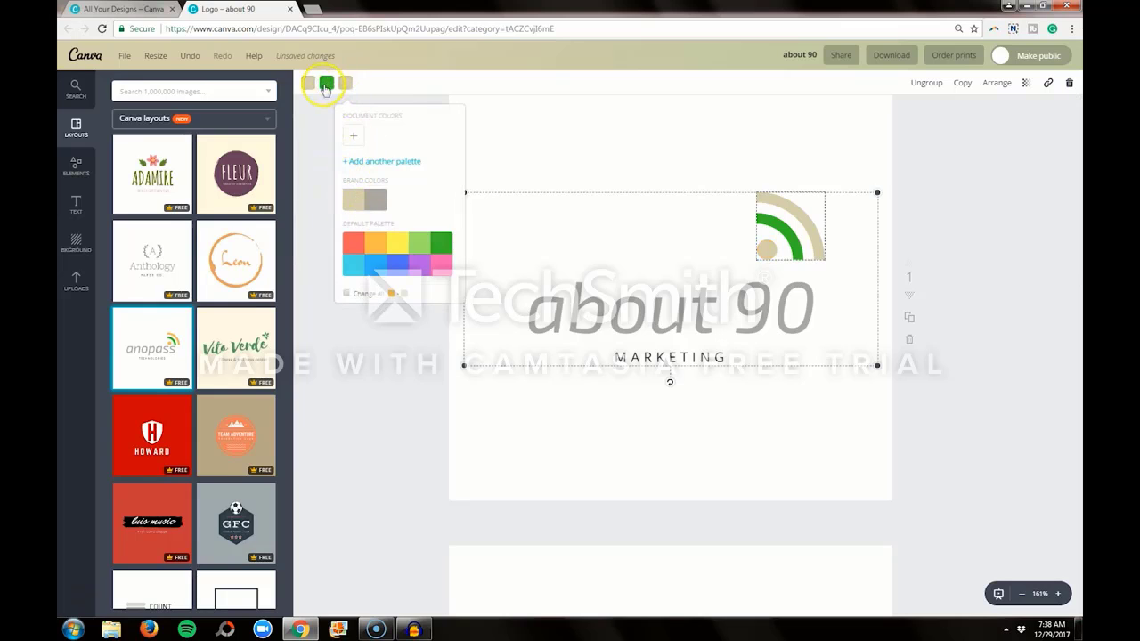
# Recolour the green middle arc of the logo icon with the grey brand colour
pyautogui.click(325, 84)
pyautogui.click(360, 204)
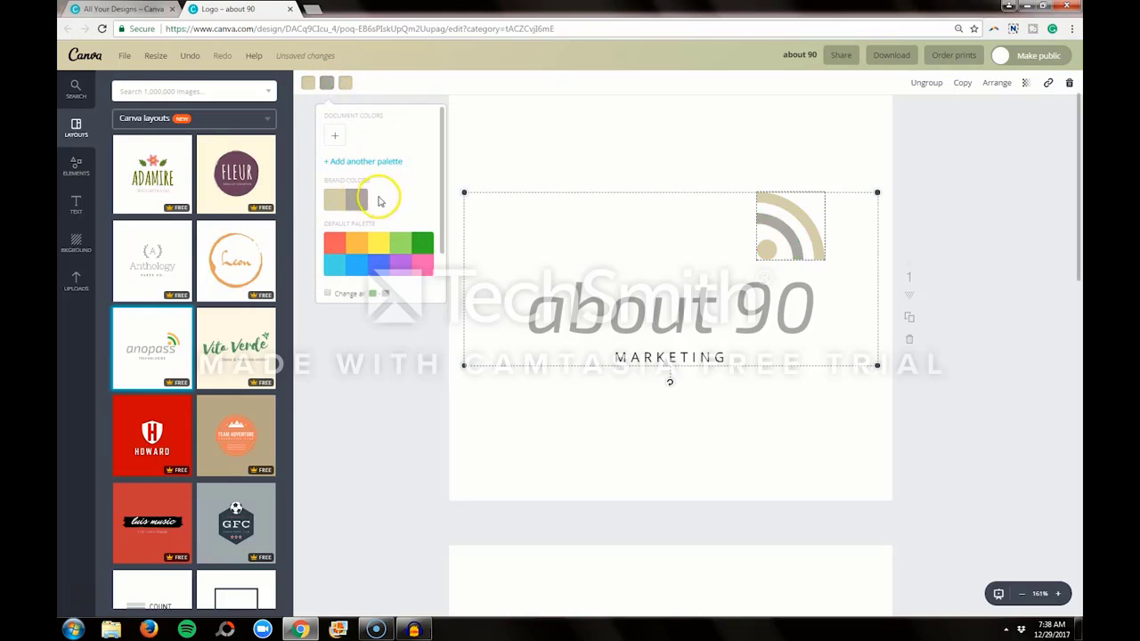
pyautogui.click(985, 204)
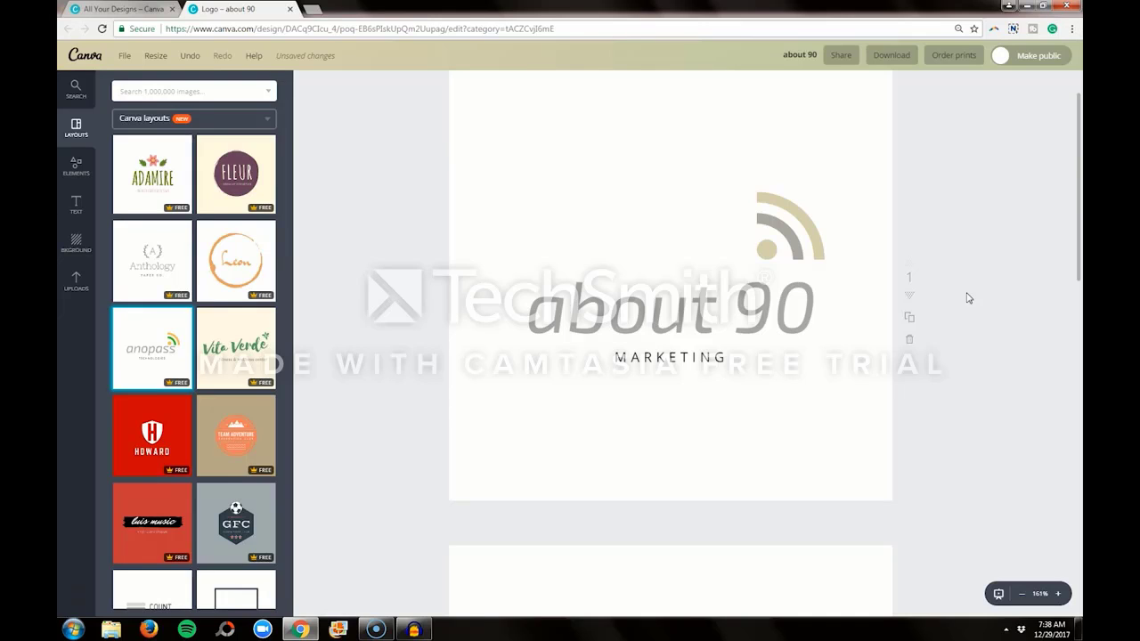
# Set the font of the "about 90" text to the brand font Cinzel
pyautogui.click(775, 318)
pyautogui.tripleClick(681, 322)
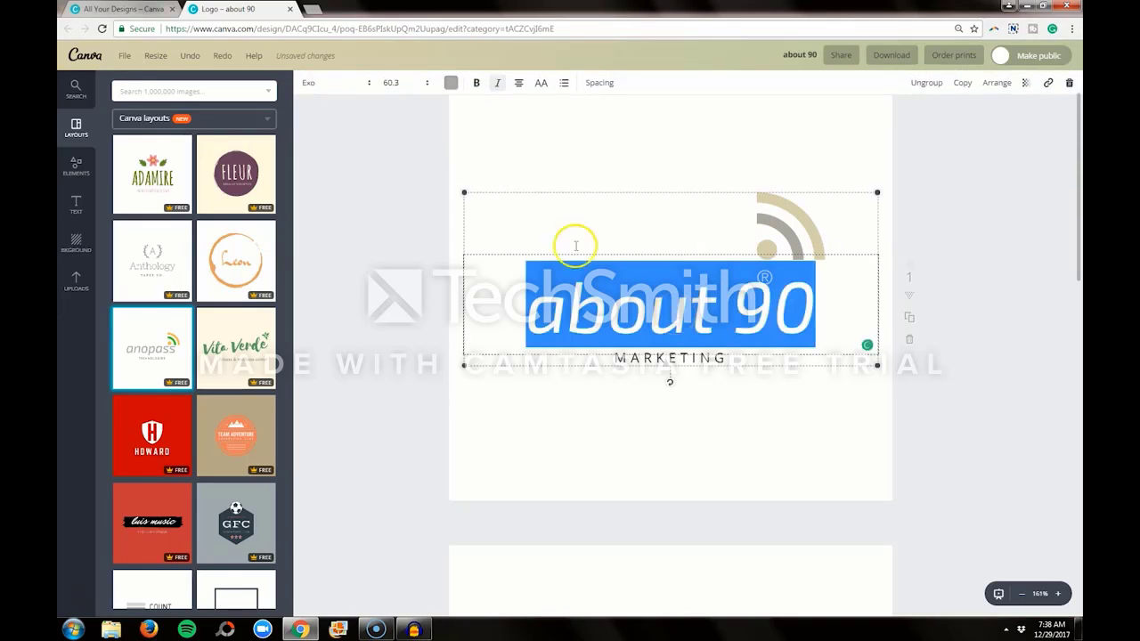
pyautogui.click(354, 86)
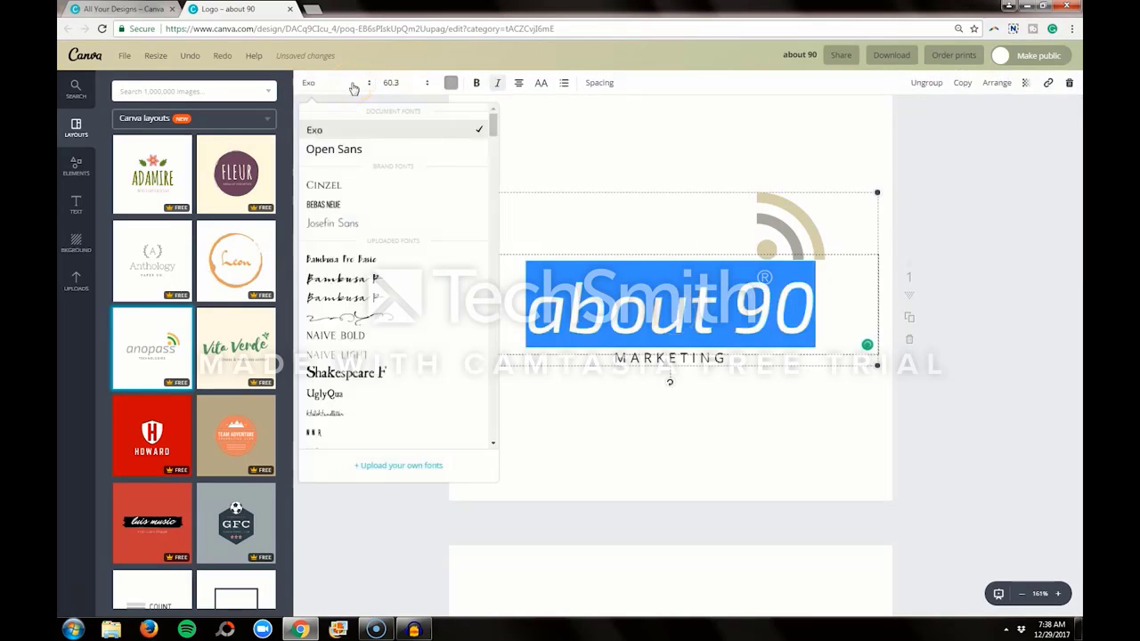
pyautogui.click(351, 184)
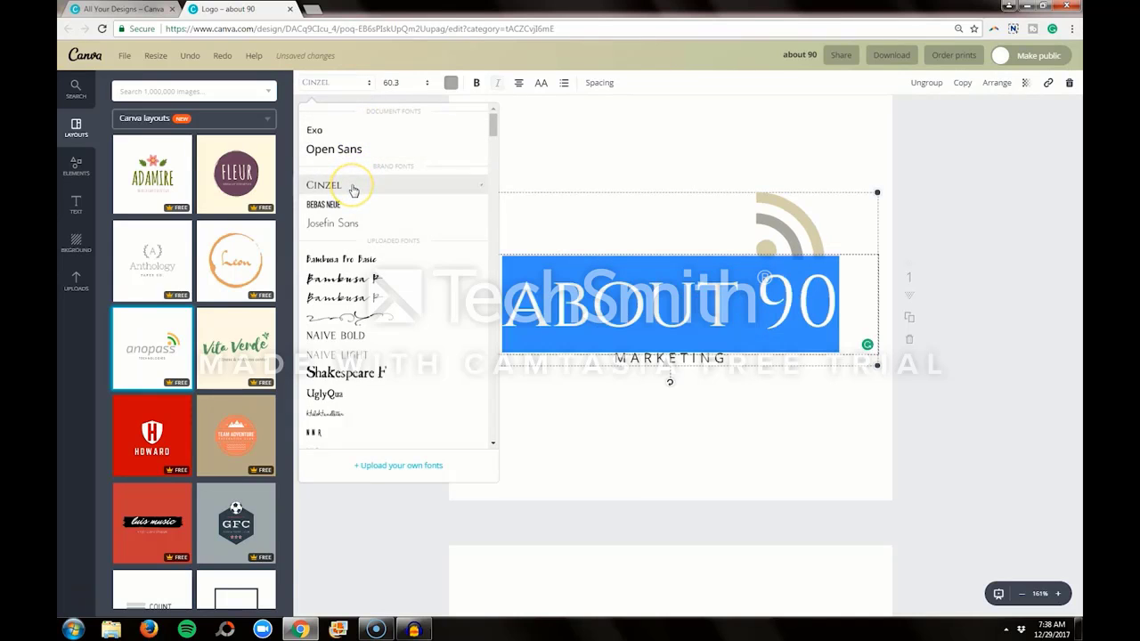
pyautogui.click(971, 283)
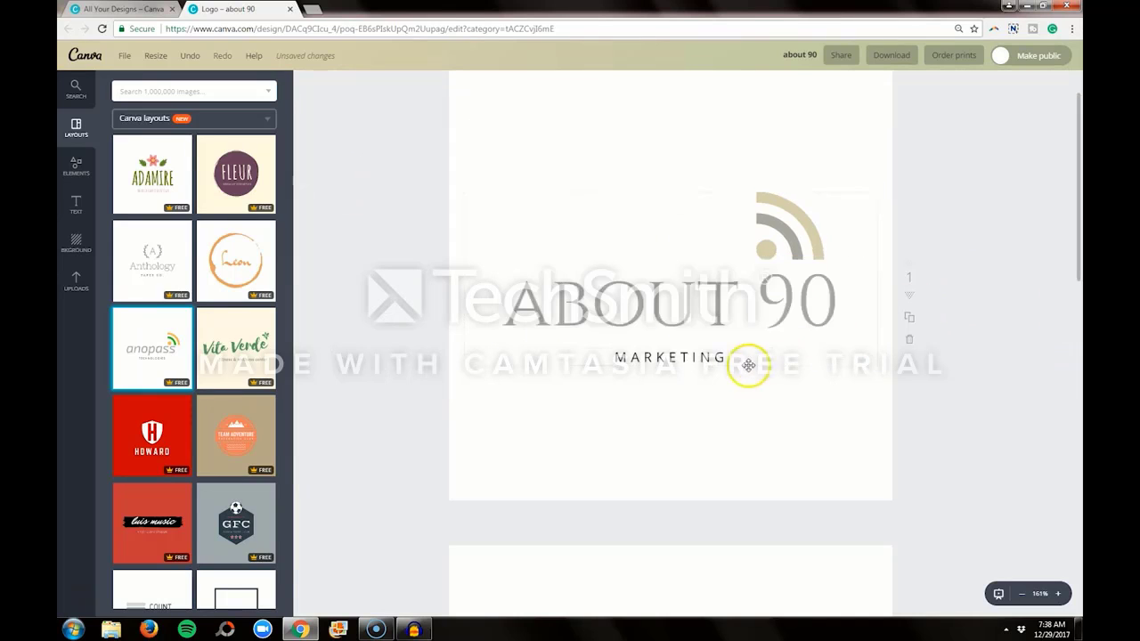
# Set the font of the "MARKETING" tagline to the brand font Josefin Sans
pyautogui.click(699, 356)
pyautogui.doubleClick(677, 360)
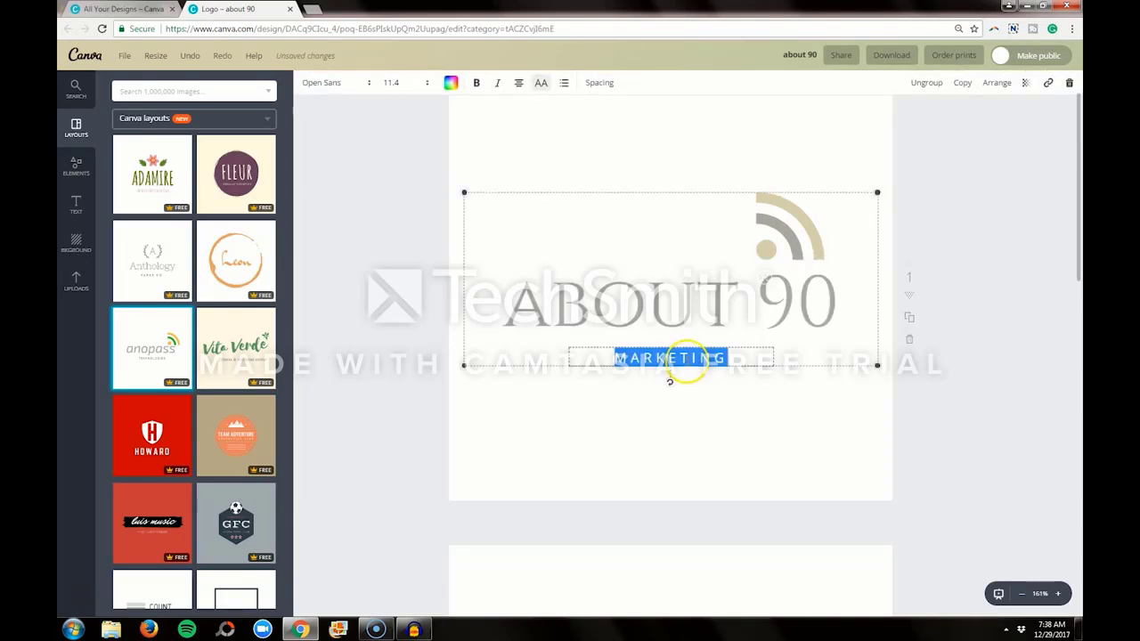
pyautogui.click(320, 82)
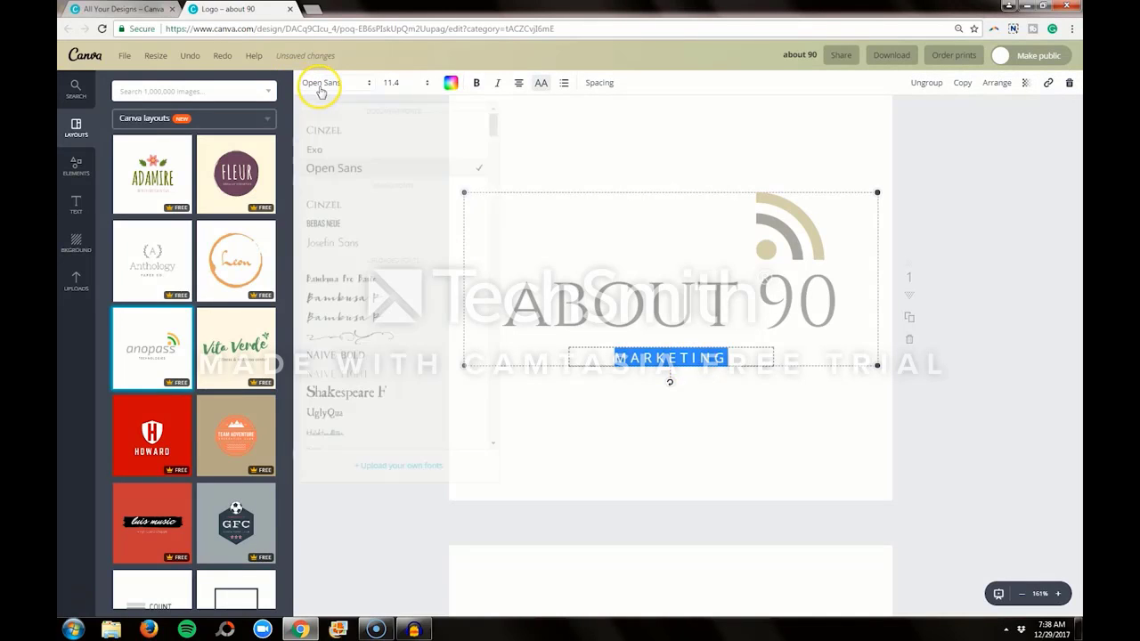
pyautogui.click(367, 246)
pyautogui.click(1018, 271)
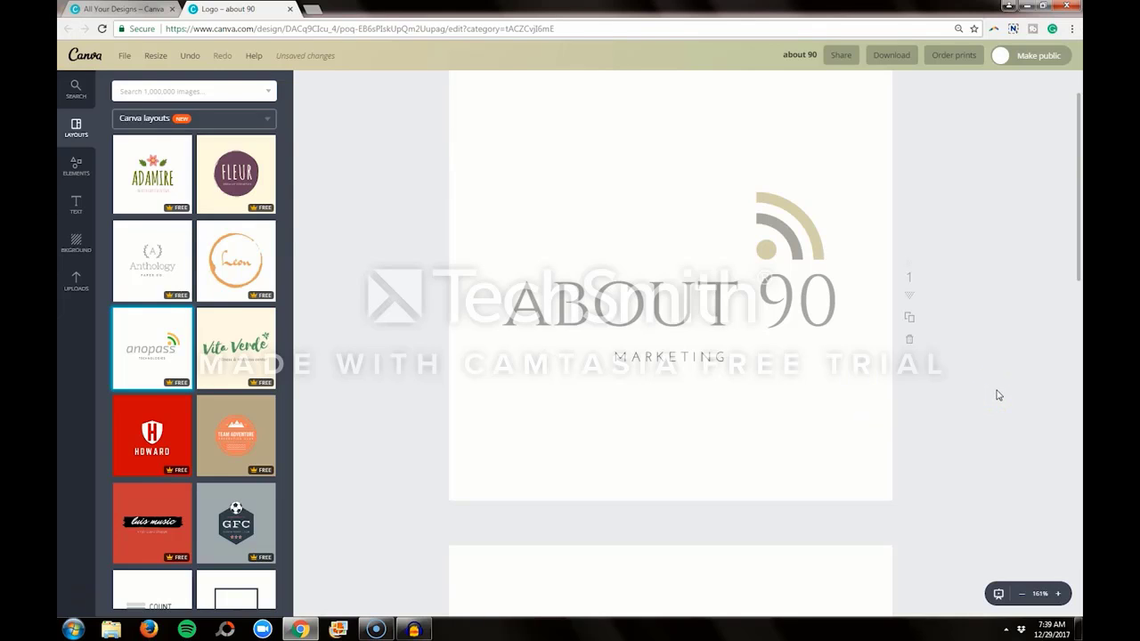
# Delete the old second page with the orange and green icon, and duplicate the recoloured logo page twice
pyautogui.scroll(-4, 998, 395)
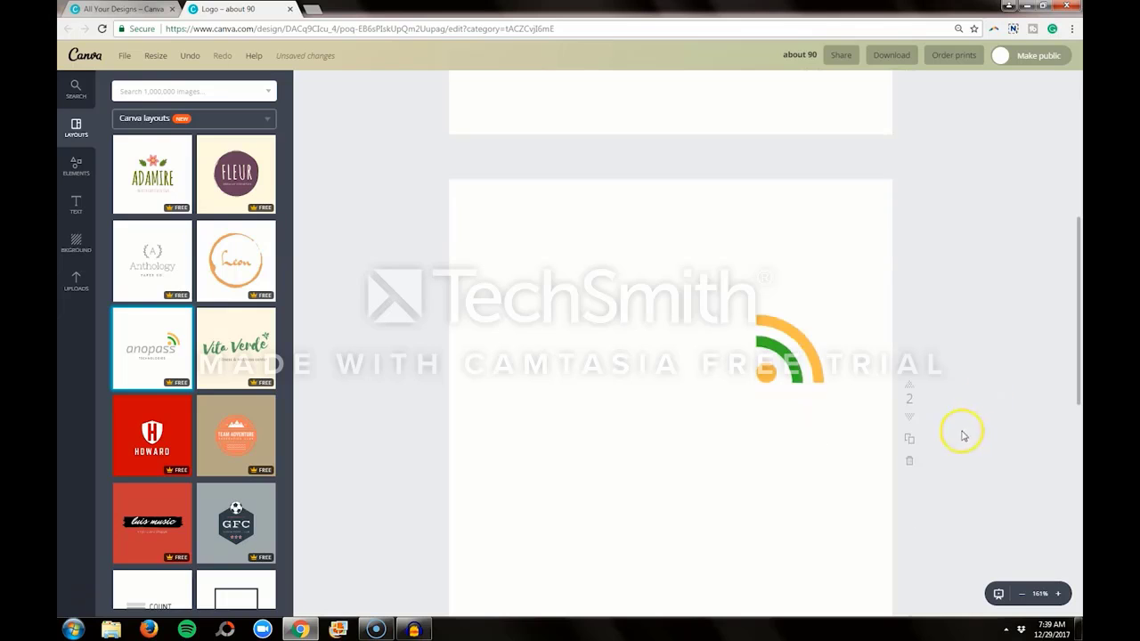
pyautogui.click(909, 454)
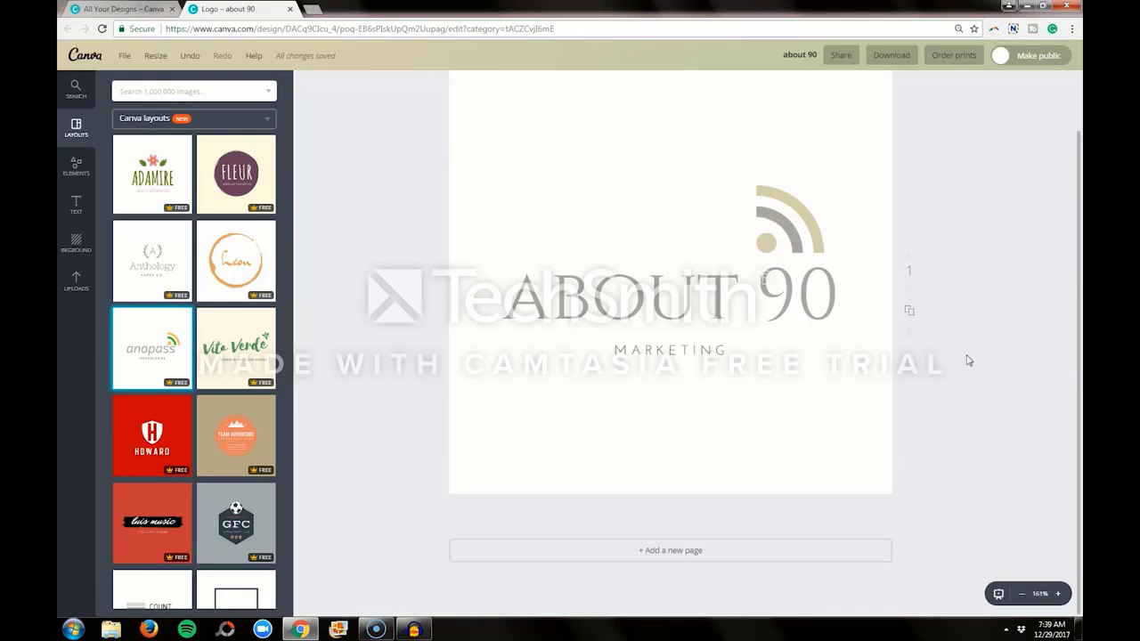
pyautogui.click(909, 312)
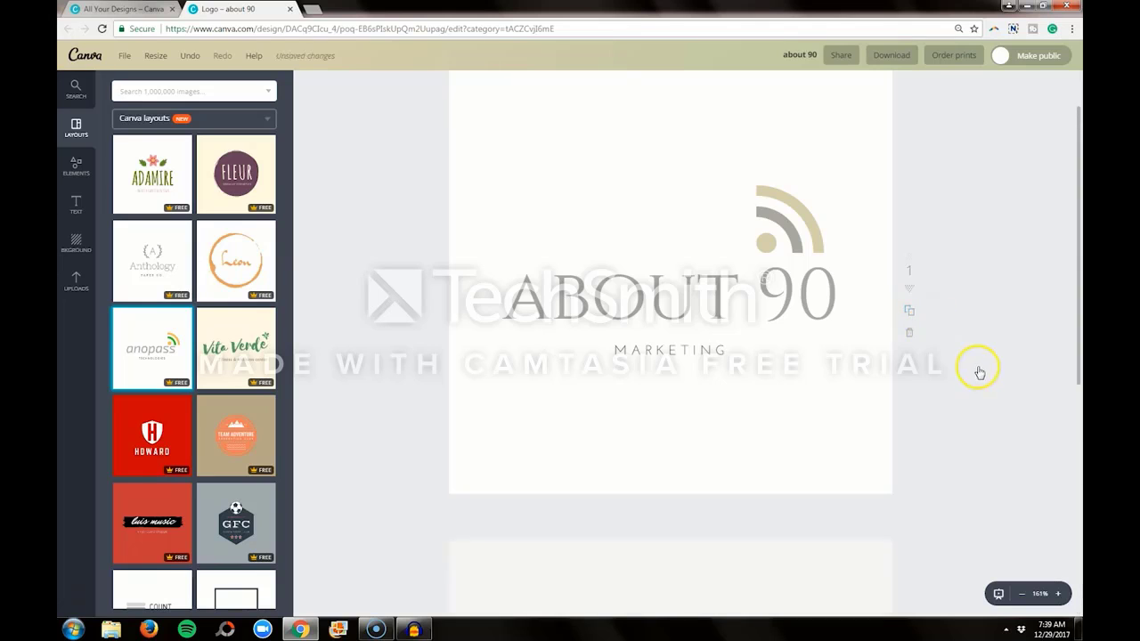
pyautogui.scroll(-1, 950, 366)
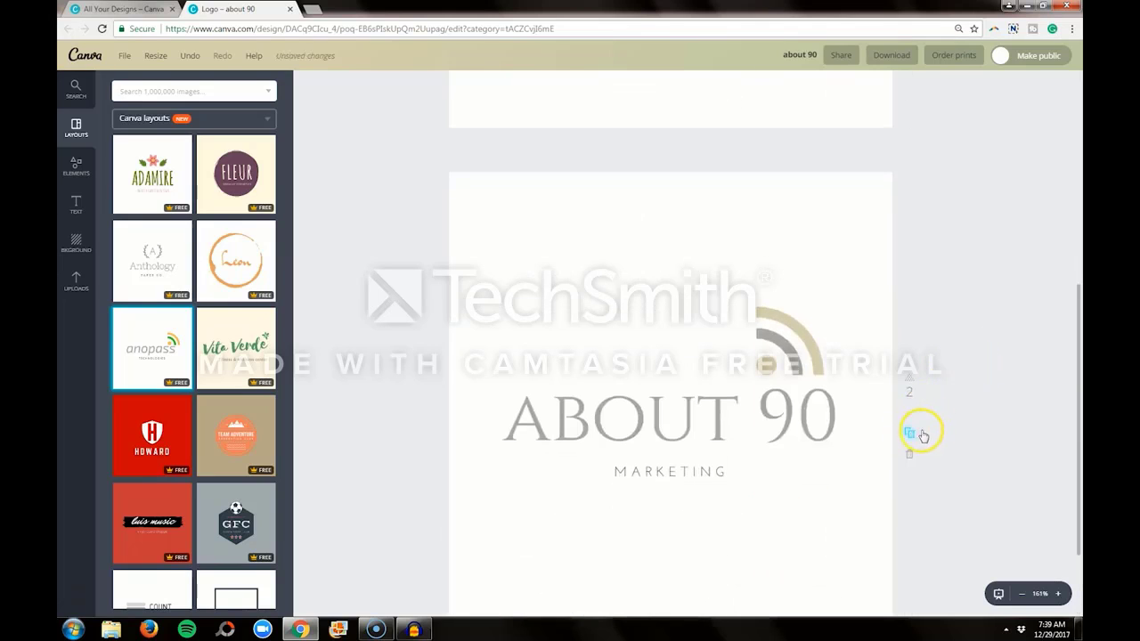
pyautogui.scroll(-1, 964, 402)
pyautogui.scroll(-4, 965, 402)
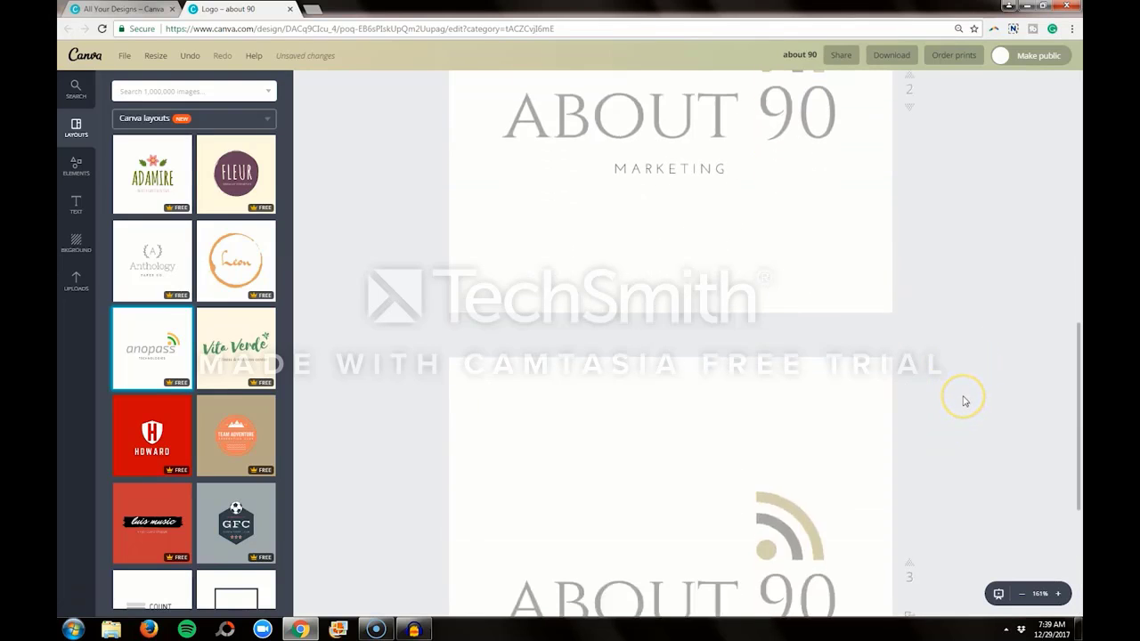
# Ungroup the logo on the second page and delete its "ABOUT 90" and "MARKETING" texts, keeping only the icon
pyautogui.scroll(3, 965, 402)
pyautogui.scroll(1, 965, 402)
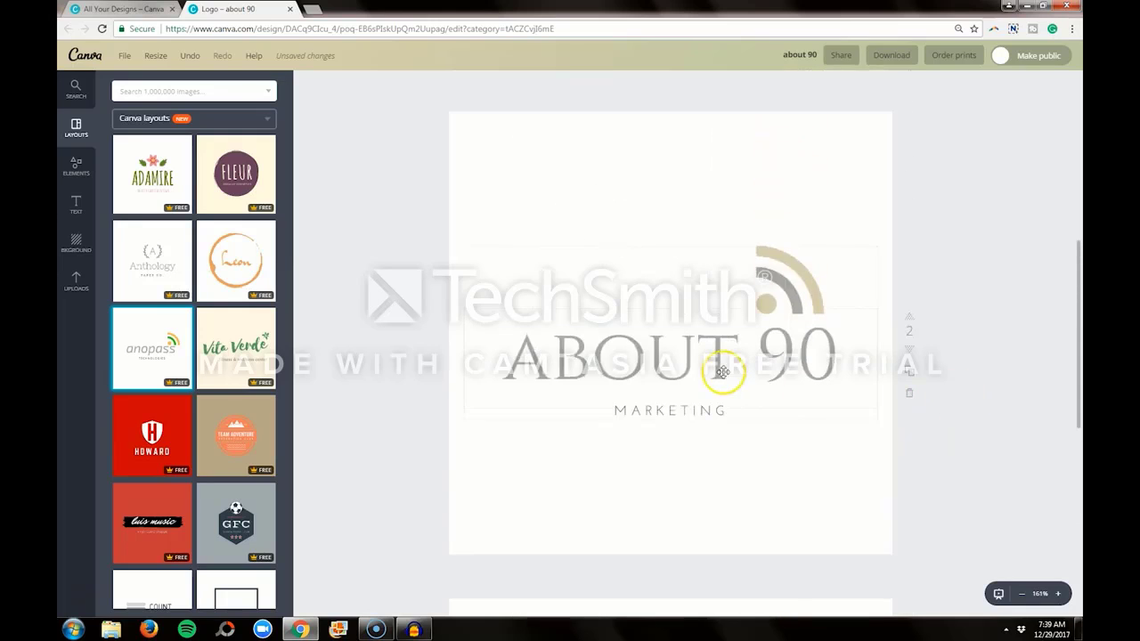
pyautogui.click(789, 377)
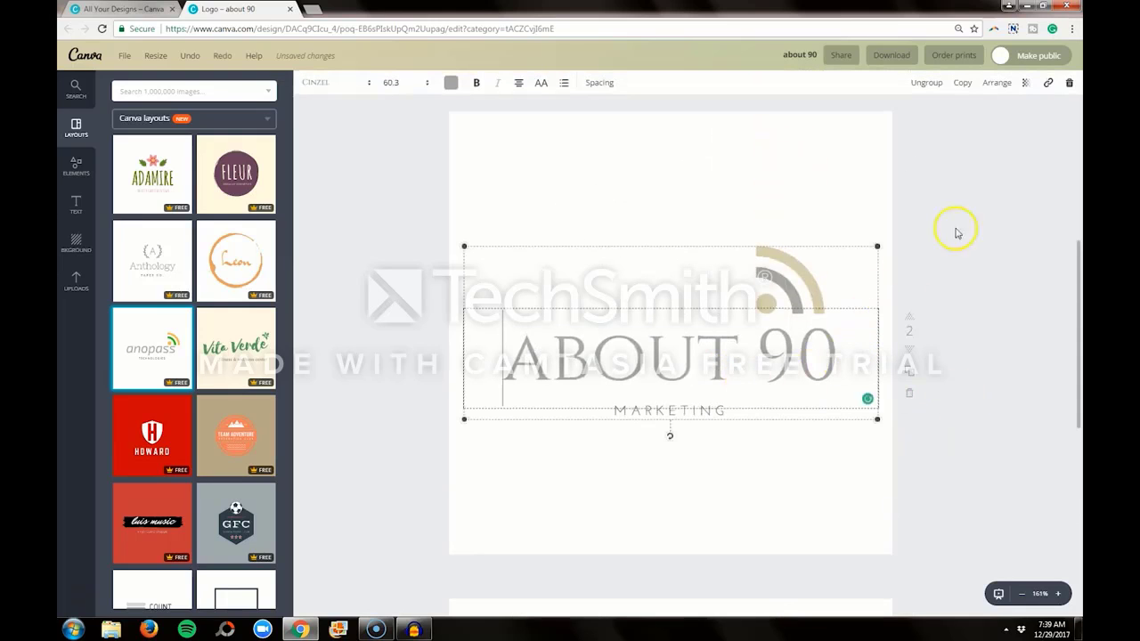
pyautogui.click(924, 82)
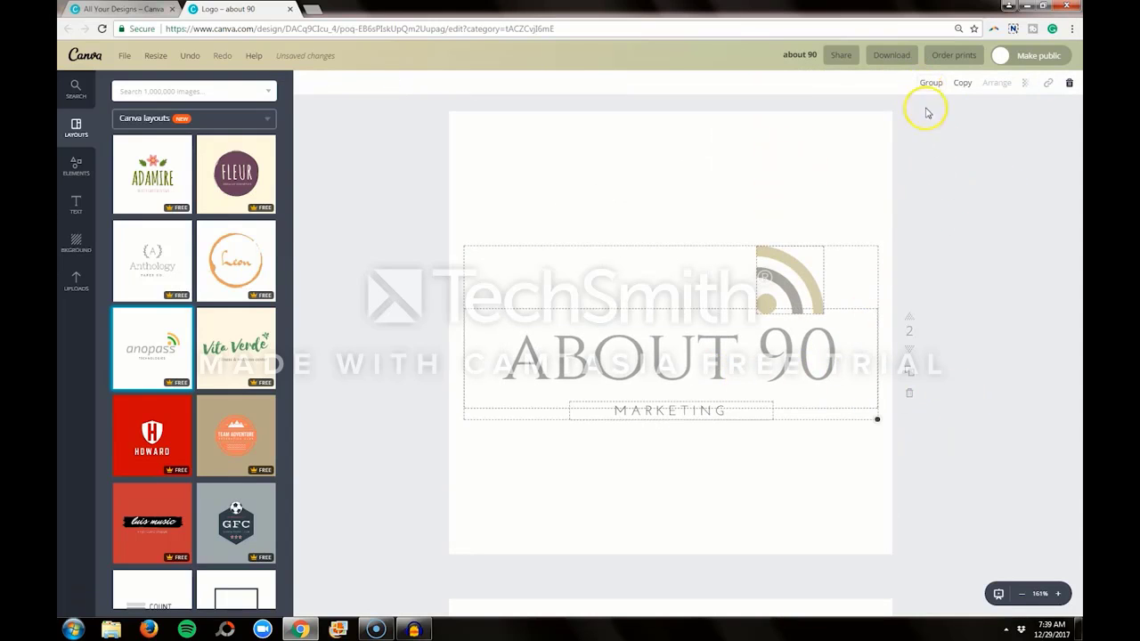
pyautogui.click(793, 365)
pyautogui.click(1069, 84)
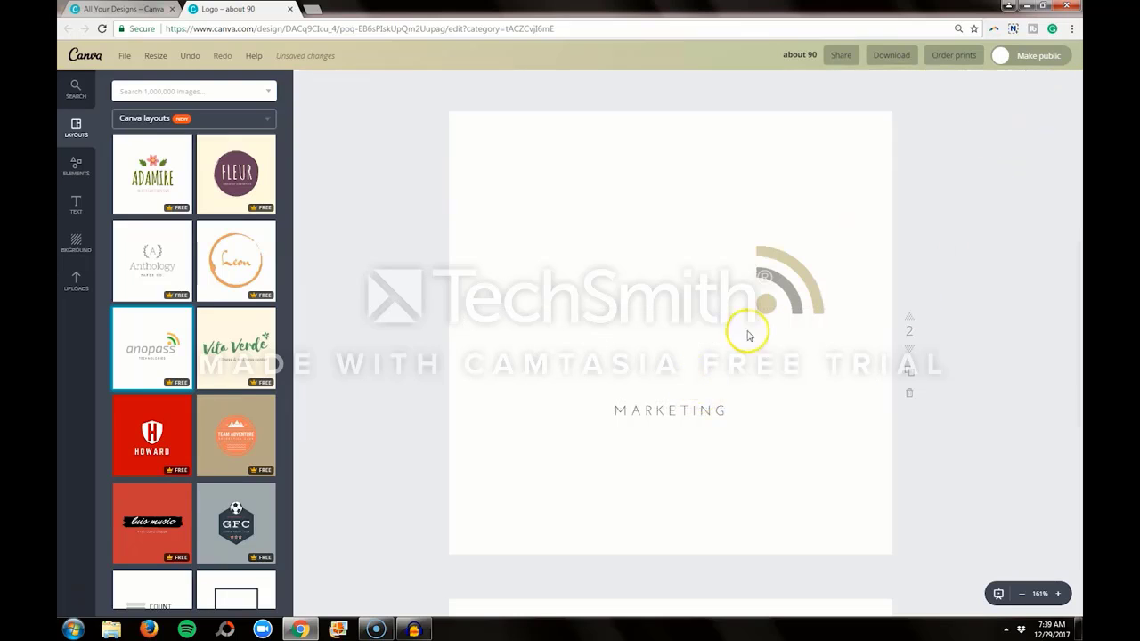
pyautogui.click(685, 412)
pyautogui.click(1069, 83)
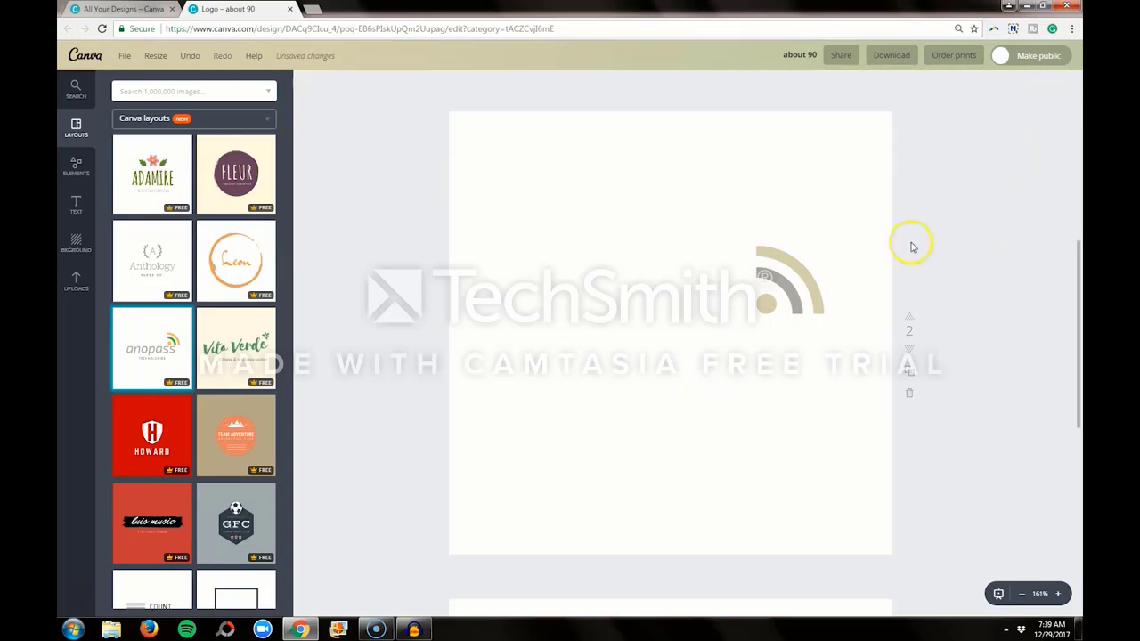
# Enlarge the arc icon on the second page until it nearly fills the page, and centre it
pyautogui.click(768, 295)
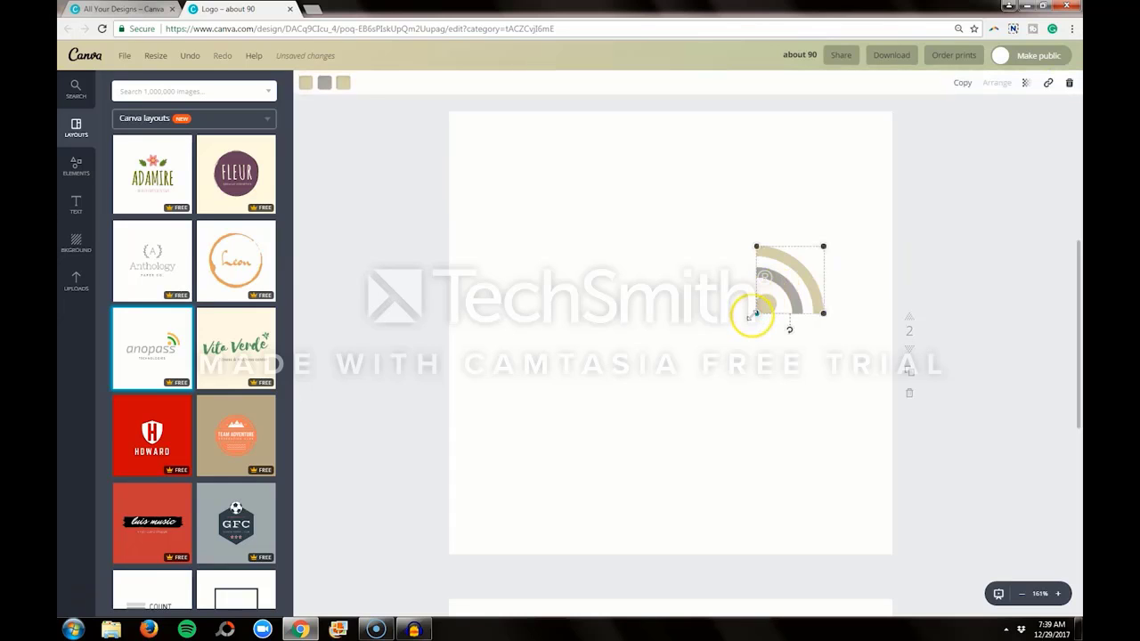
pyautogui.moveTo(757, 314); pyautogui.dragTo(468, 487)
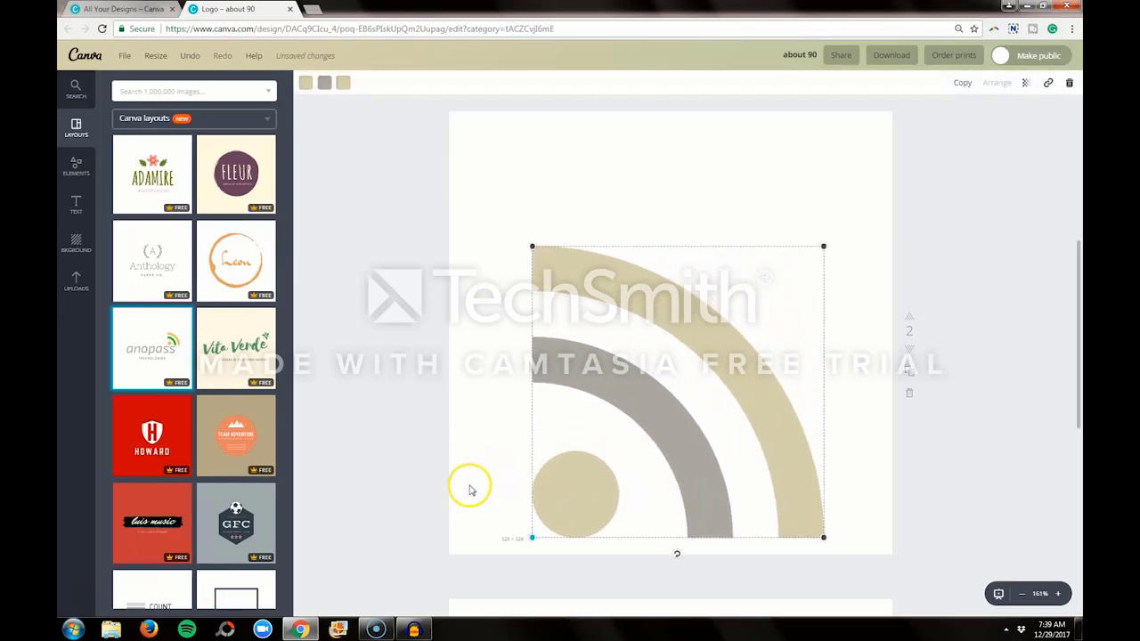
pyautogui.moveTo(829, 239); pyautogui.dragTo(911, 152)
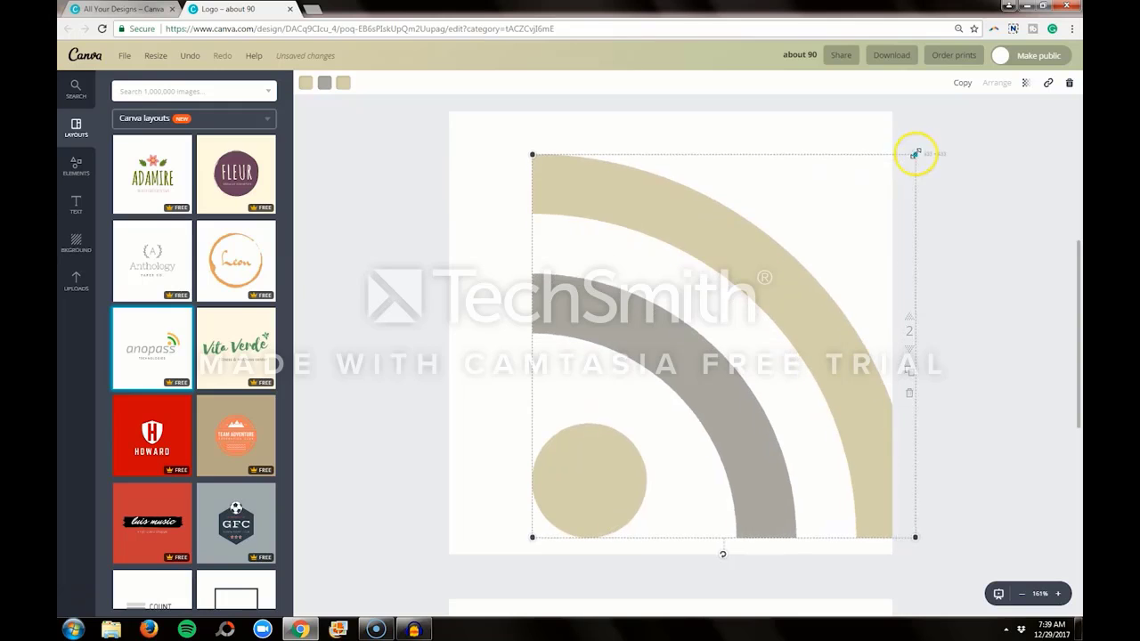
pyautogui.moveTo(755, 305); pyautogui.dragTo(692, 262)
pyautogui.moveTo(844, 504); pyautogui.dragTo(886, 545)
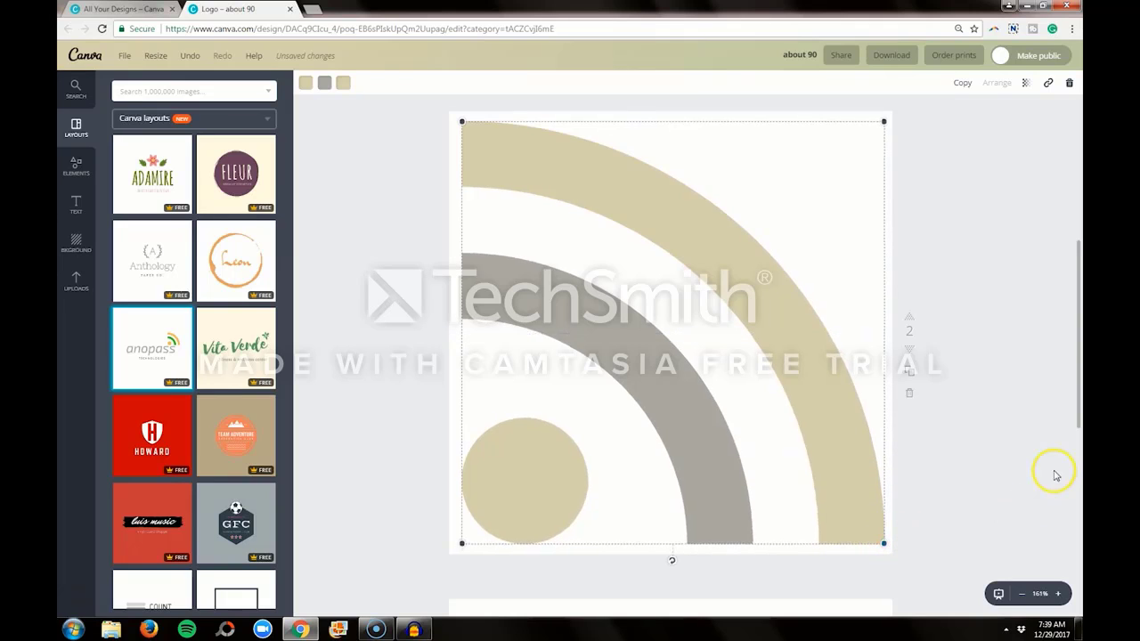
pyautogui.click(1018, 478)
pyautogui.moveTo(720, 400); pyautogui.dragTo(724, 394)
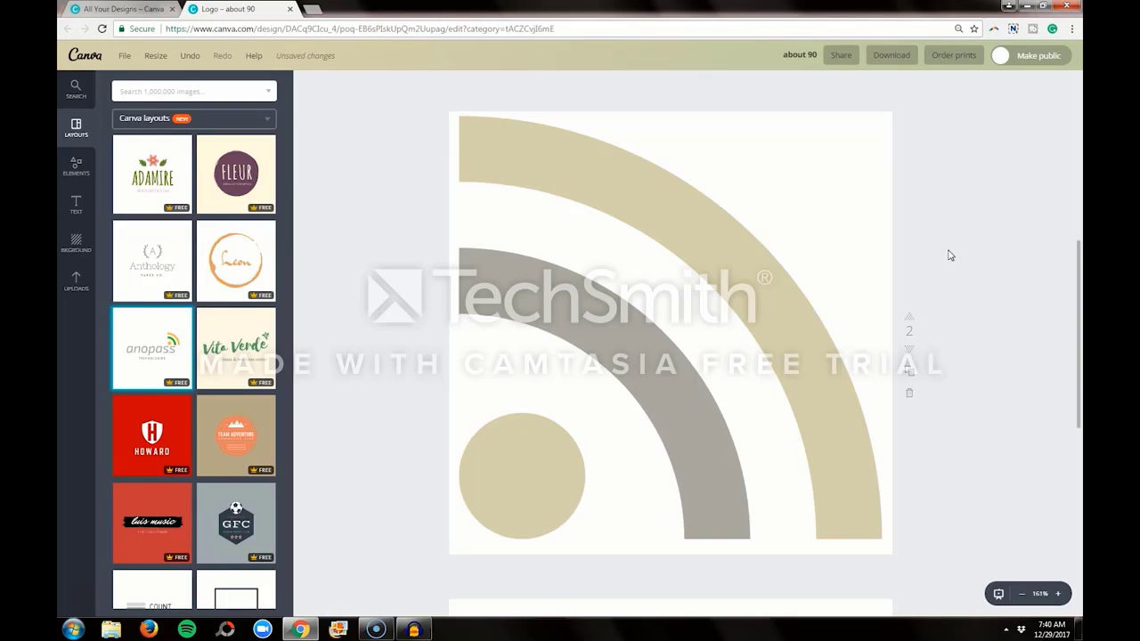
# Ungroup the logo on the third page and move the arc icon up, away from the "ABOUT 90" text
pyautogui.scroll(5, 950, 256)
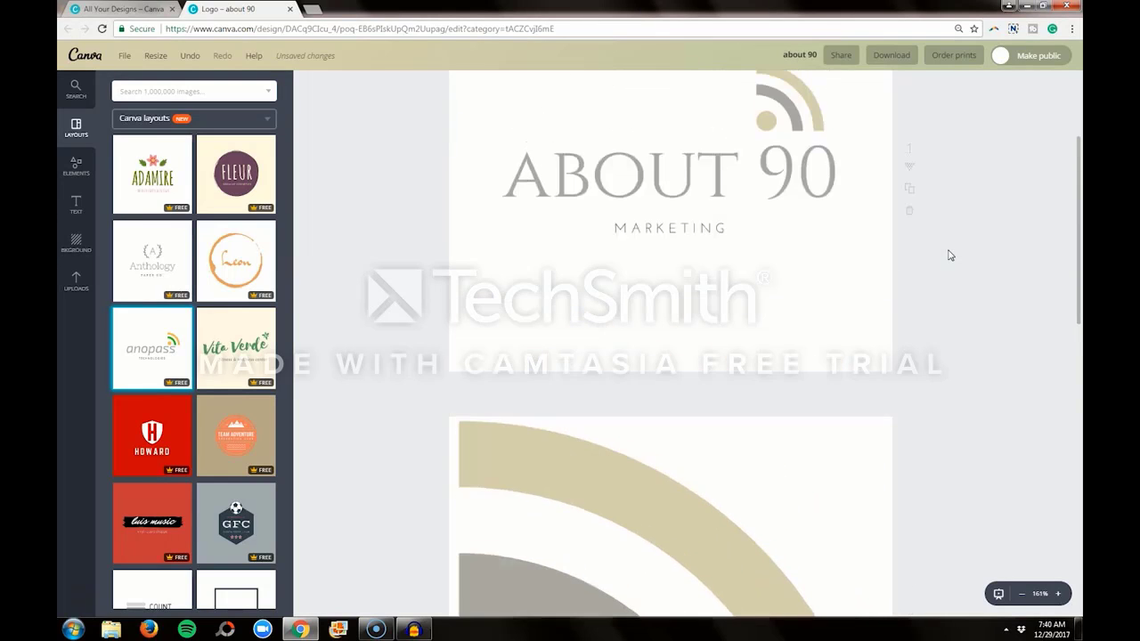
pyautogui.scroll(-5, 949, 256)
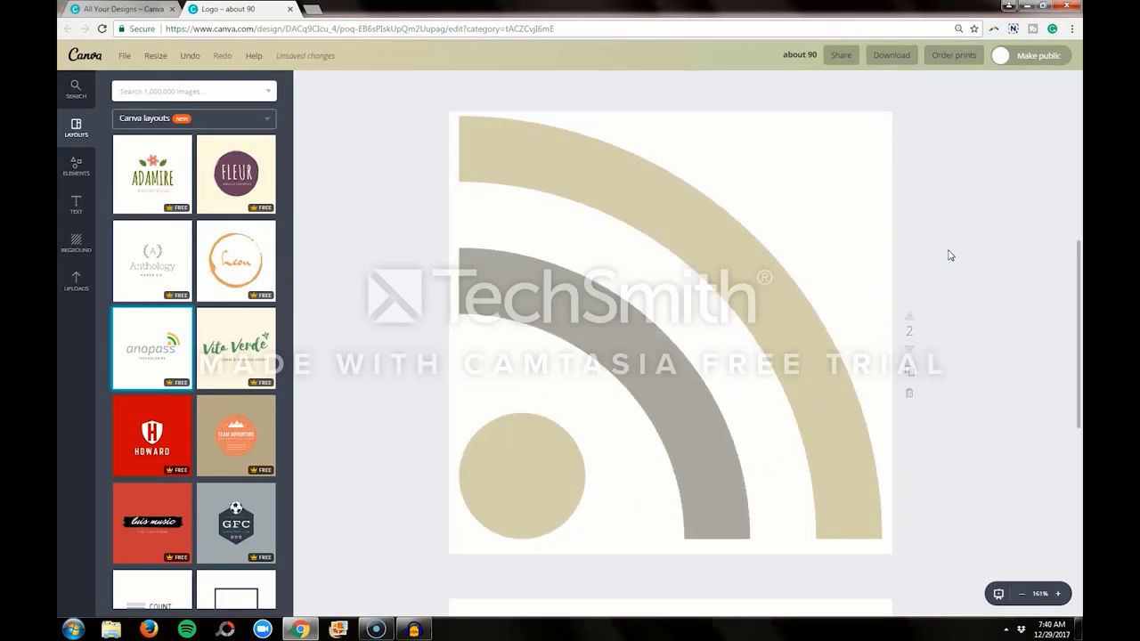
pyautogui.scroll(-5, 949, 256)
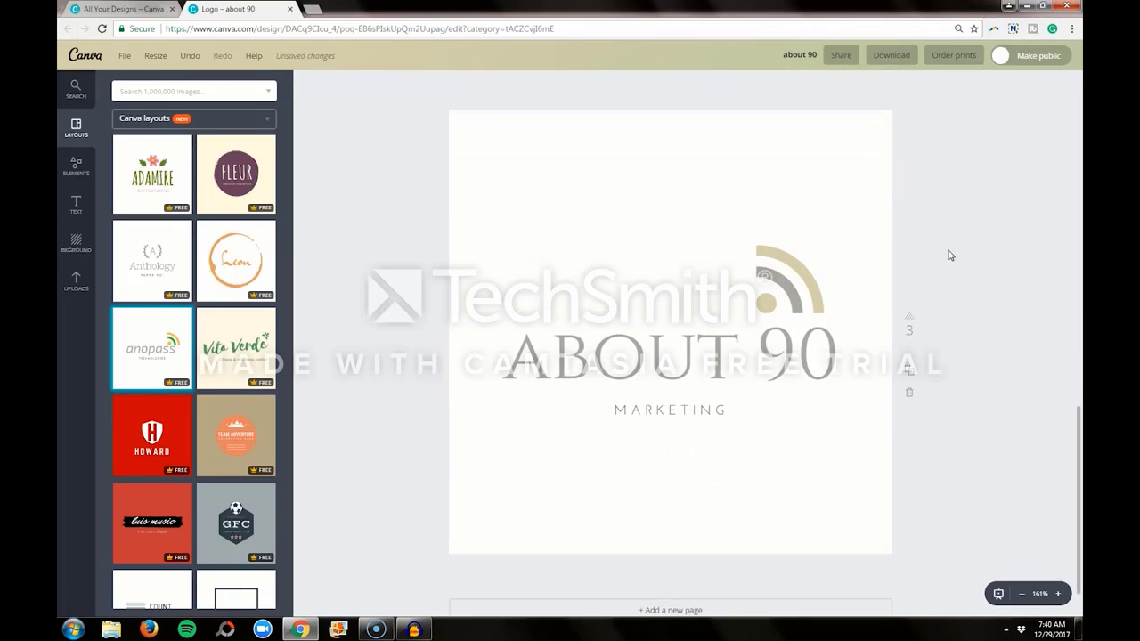
pyautogui.moveTo(792, 285)
pyautogui.mouseDown()
pyautogui.moveTo(807, 256)
pyautogui.moveTo(800, 280)
pyautogui.mouseUp()
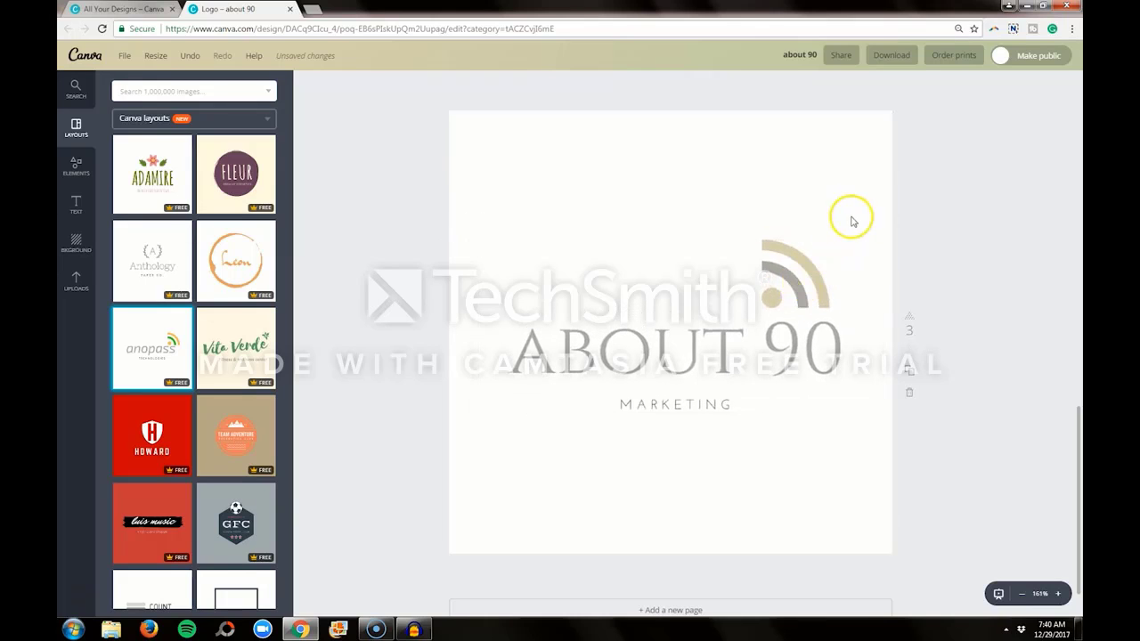
pyautogui.click(777, 295)
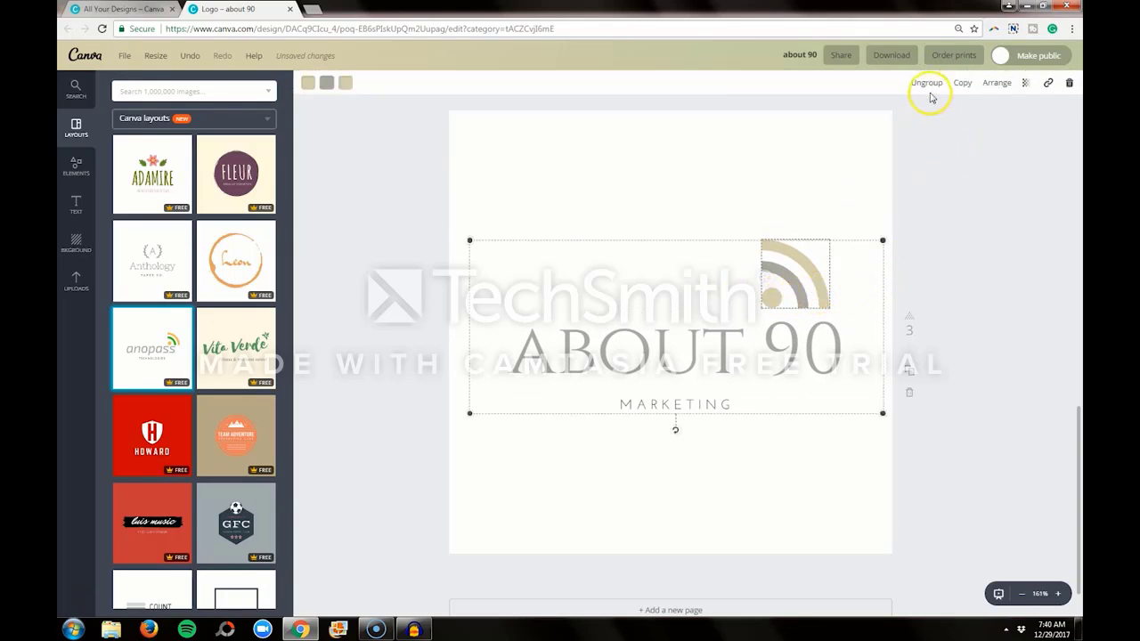
pyautogui.click(931, 82)
pyautogui.click(1025, 348)
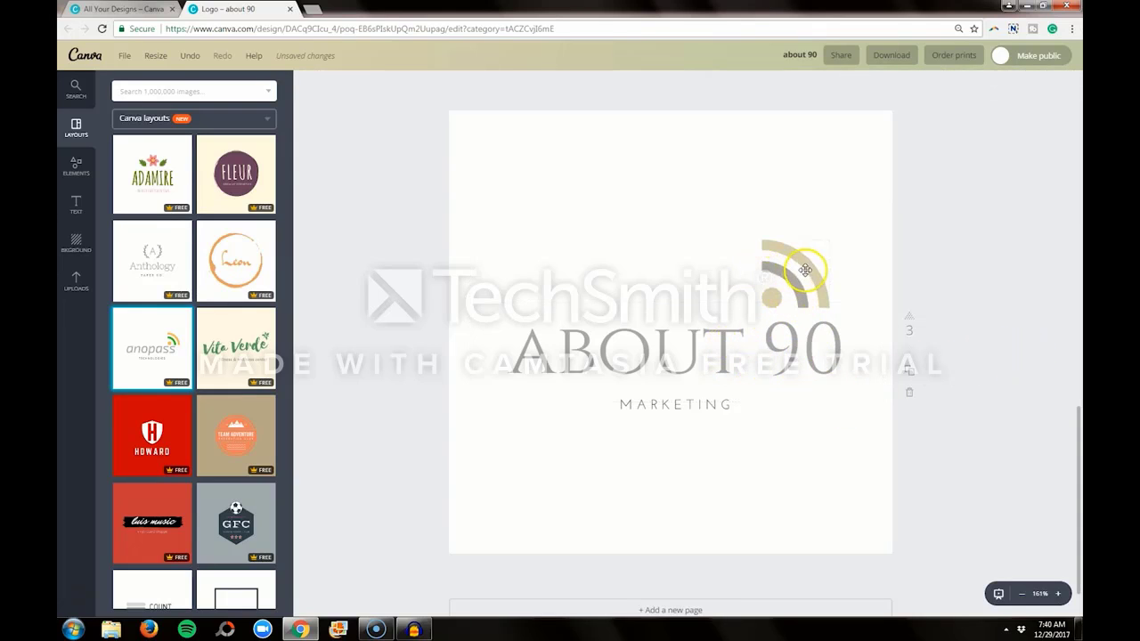
pyautogui.moveTo(801, 268); pyautogui.dragTo(822, 201)
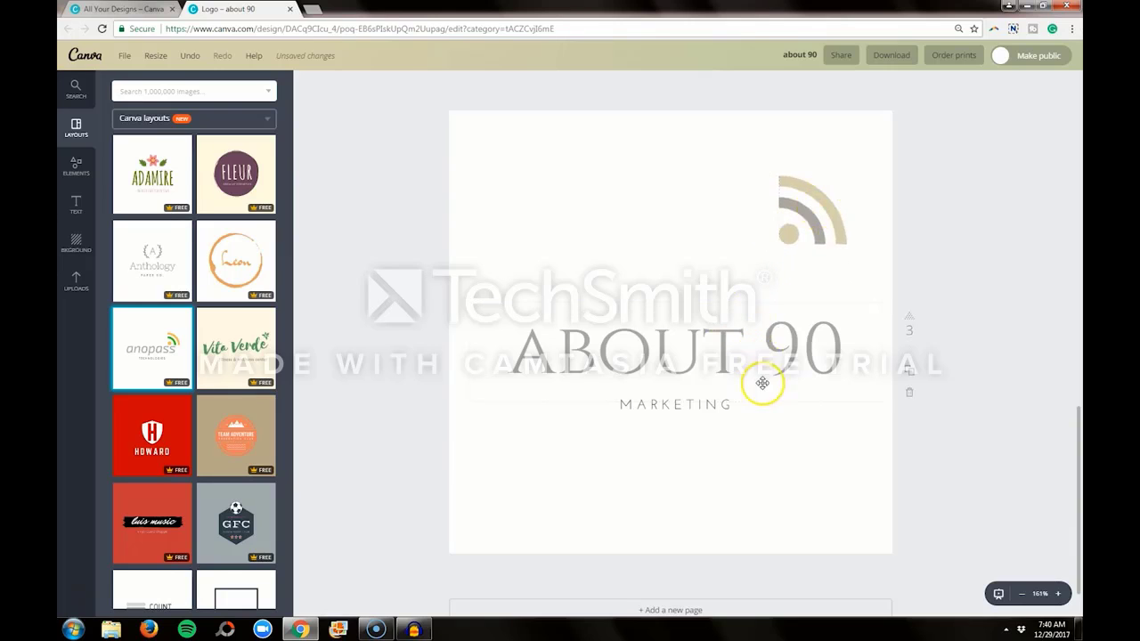
# Shift "ABOUT 90" left on the third page and place "MARKETING" directly to its right on the same line
pyautogui.click(771, 348)
pyautogui.moveTo(771, 347); pyautogui.dragTo(626, 353)
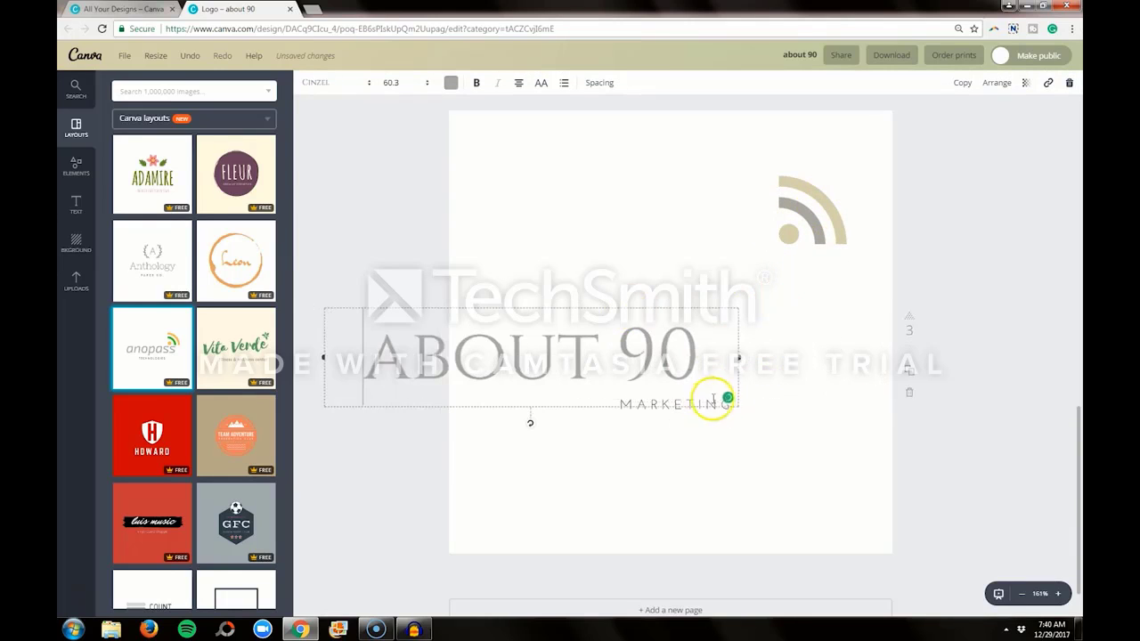
pyautogui.moveTo(704, 412); pyautogui.dragTo(833, 355)
pyautogui.moveTo(663, 364); pyautogui.dragTo(739, 360)
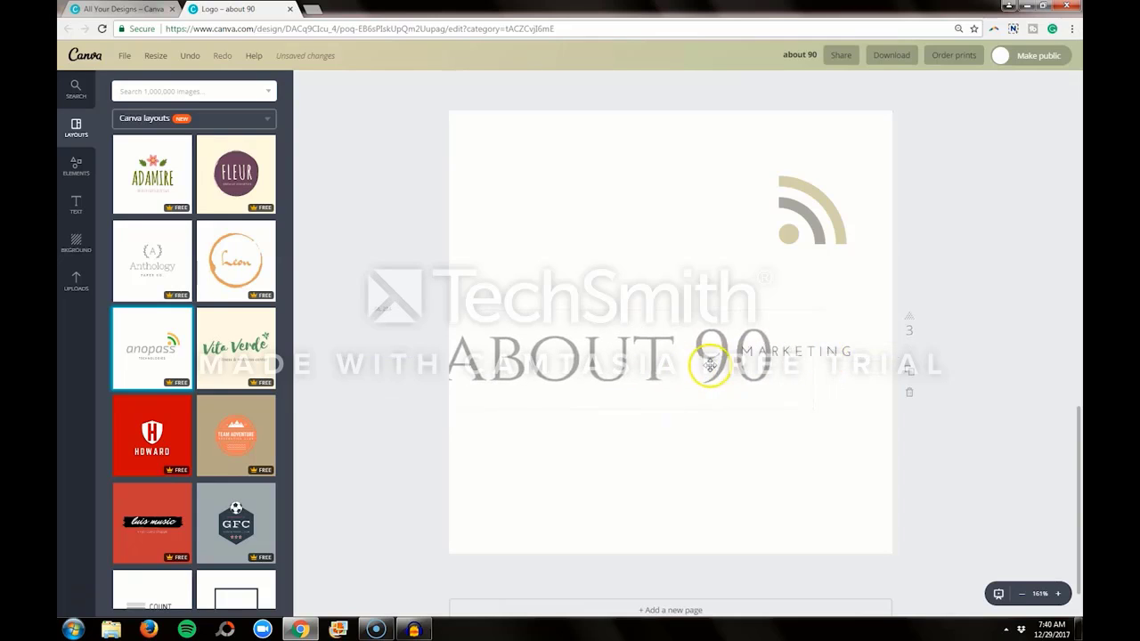
pyautogui.moveTo(815, 351)
pyautogui.mouseDown()
pyautogui.moveTo(870, 344)
pyautogui.moveTo(815, 356)
pyautogui.moveTo(831, 350)
pyautogui.mouseUp()
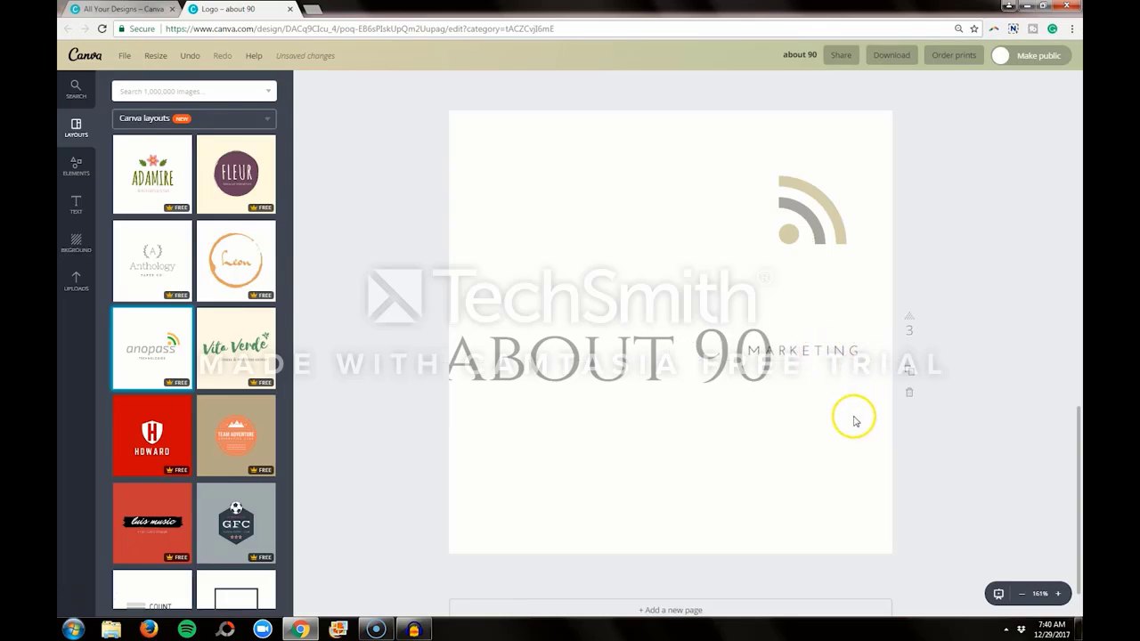
# Set the "ABOUT 90" text to size 42 and move it and "MARKETING" left so both fit within the page
pyautogui.doubleClick(652, 369)
pyautogui.click(396, 83)
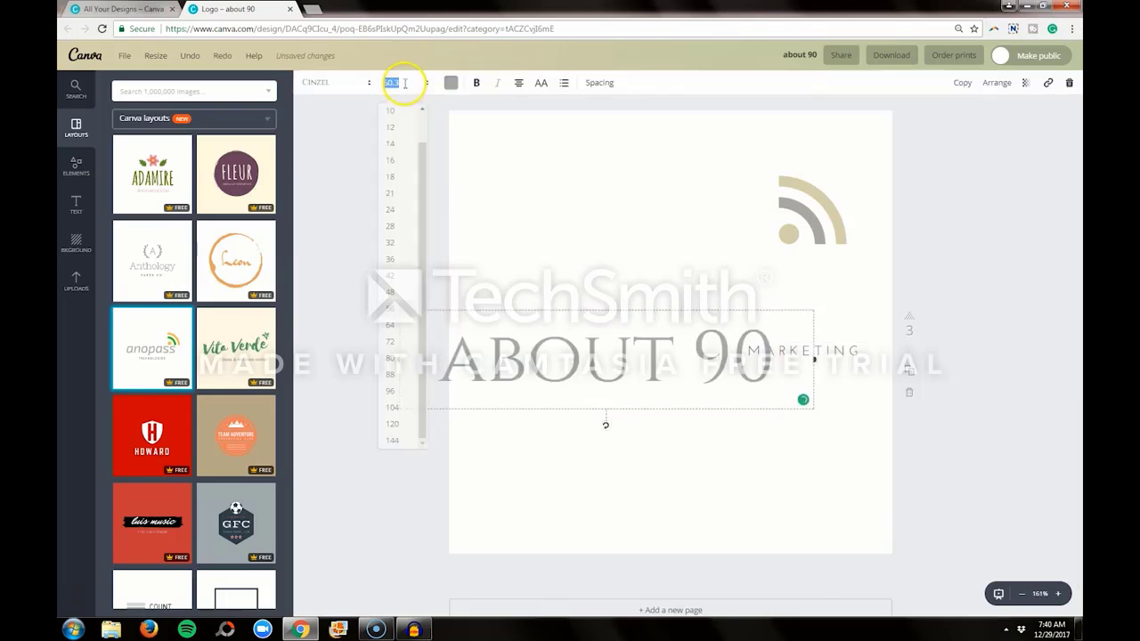
pyautogui.click(402, 276)
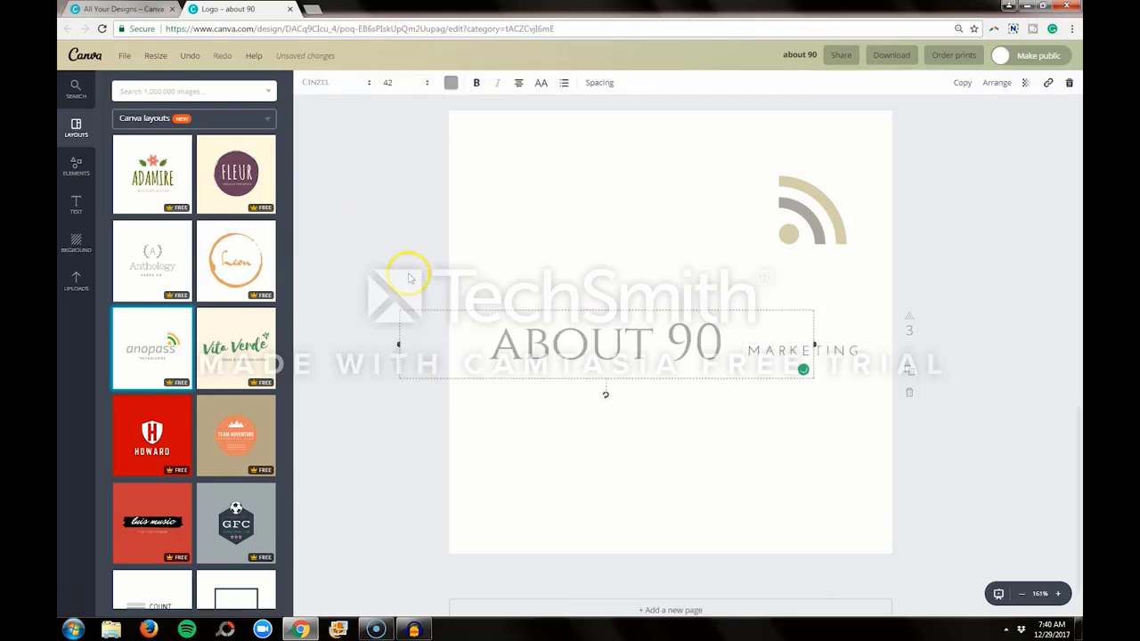
pyautogui.click(1033, 312)
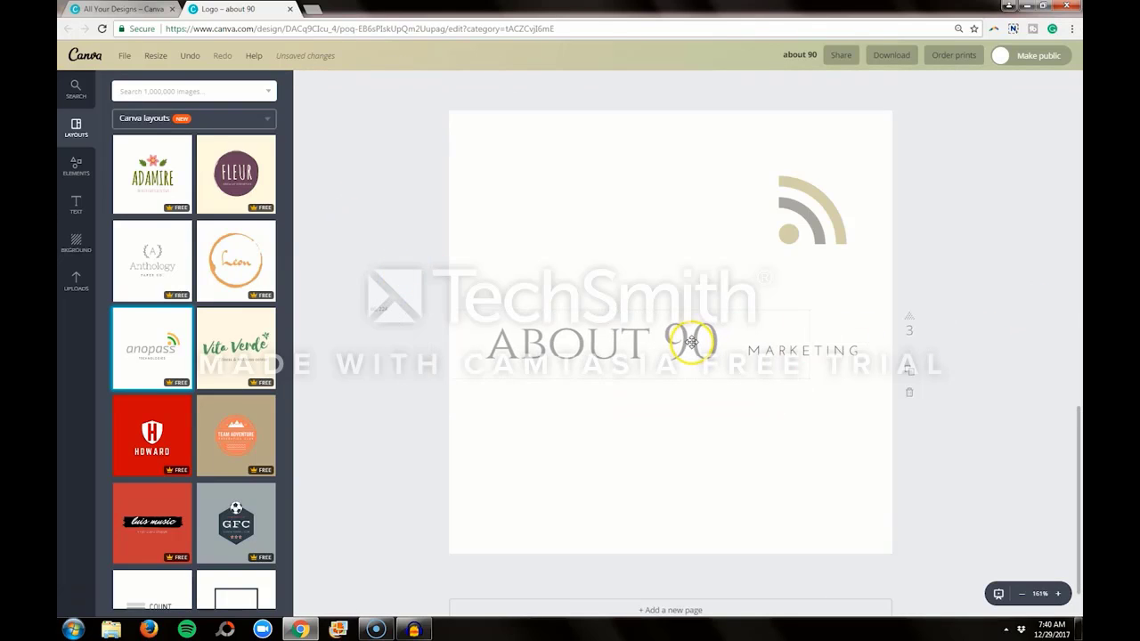
pyautogui.moveTo(691, 342)
pyautogui.mouseDown()
pyautogui.moveTo(742, 355)
pyautogui.moveTo(674, 346)
pyautogui.mouseUp()
pyautogui.moveTo(792, 348); pyautogui.dragTo(774, 358)
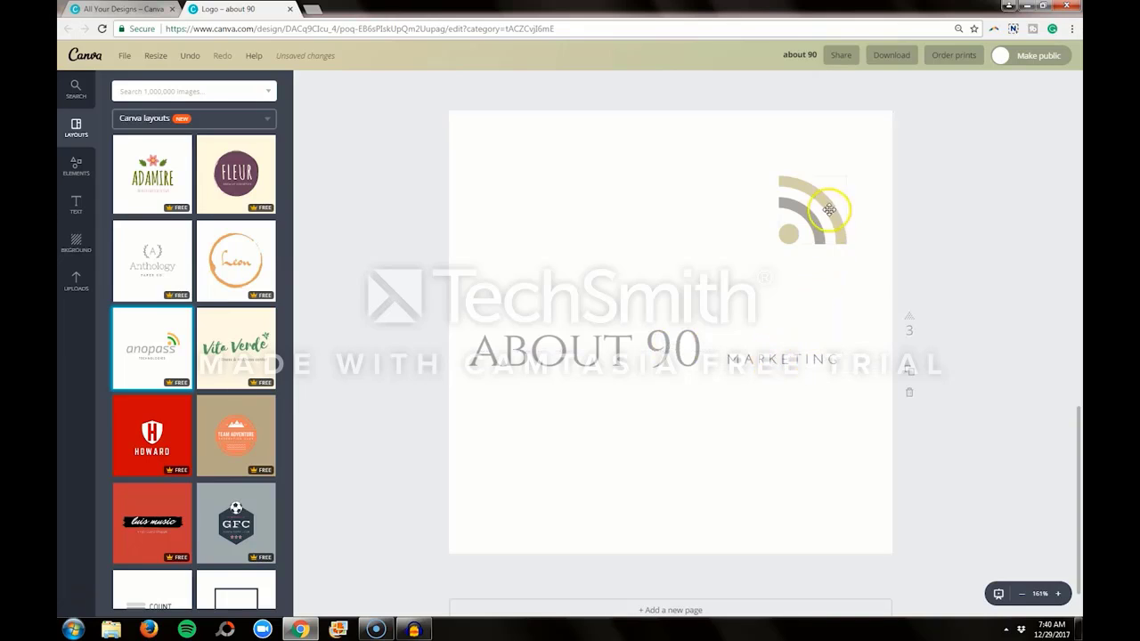
# Arrange the third page's logo in one row, with the arc icon before "ABOUT 90" and "MARKETING" after it
pyautogui.moveTo(830, 209); pyautogui.dragTo(499, 287)
pyautogui.click(613, 345)
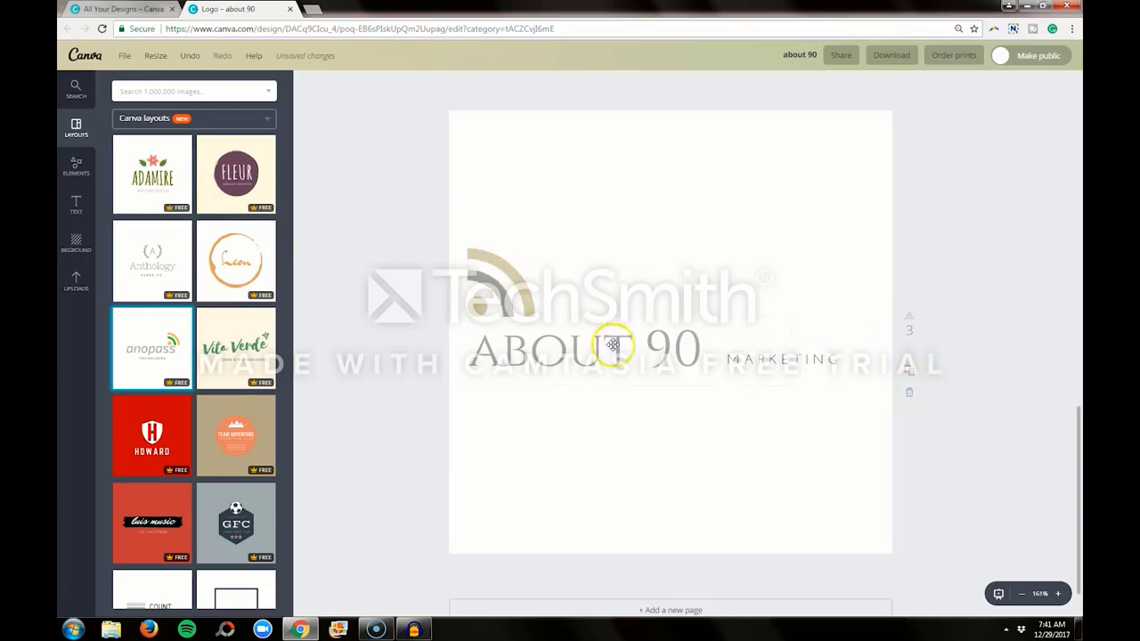
pyautogui.moveTo(613, 345); pyautogui.dragTo(756, 326)
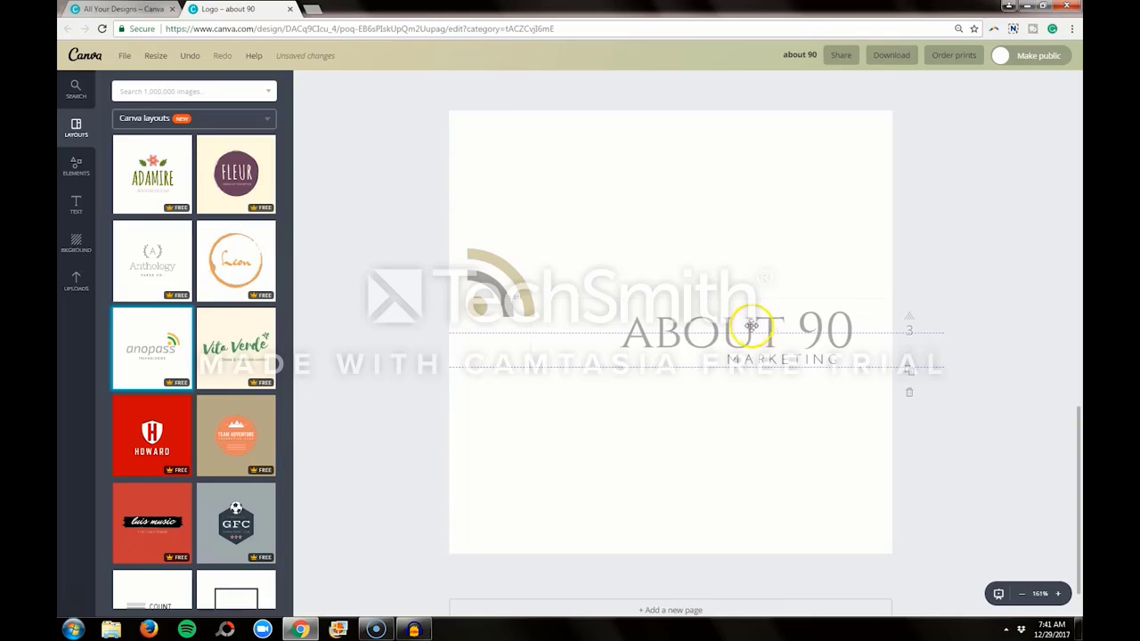
pyautogui.moveTo(513, 305); pyautogui.dragTo(519, 354)
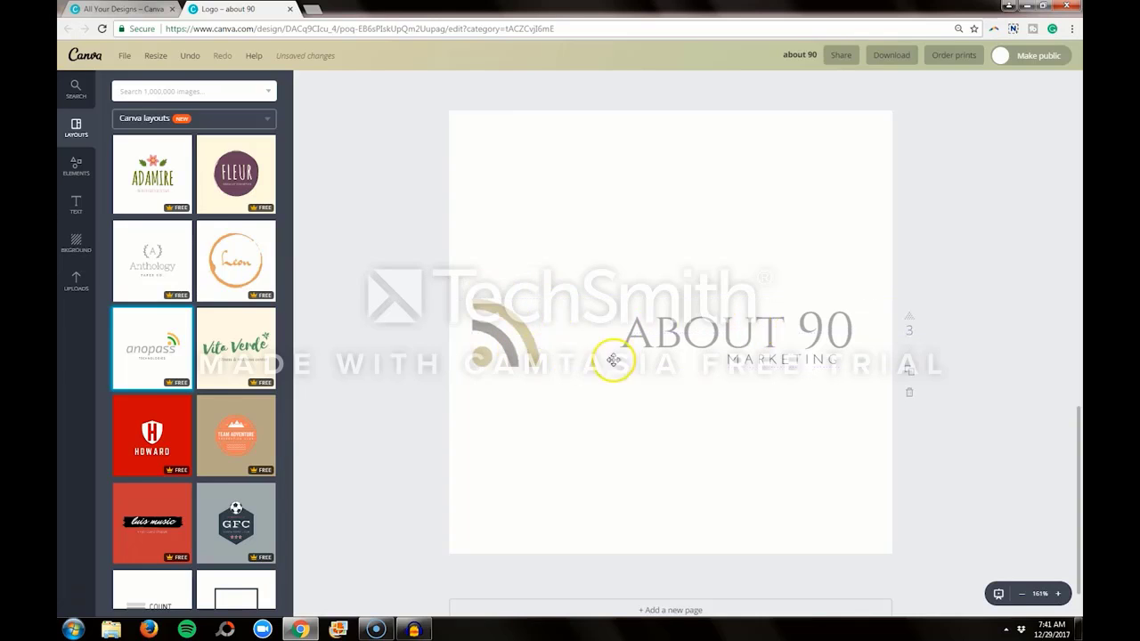
pyautogui.moveTo(701, 342); pyautogui.dragTo(631, 344)
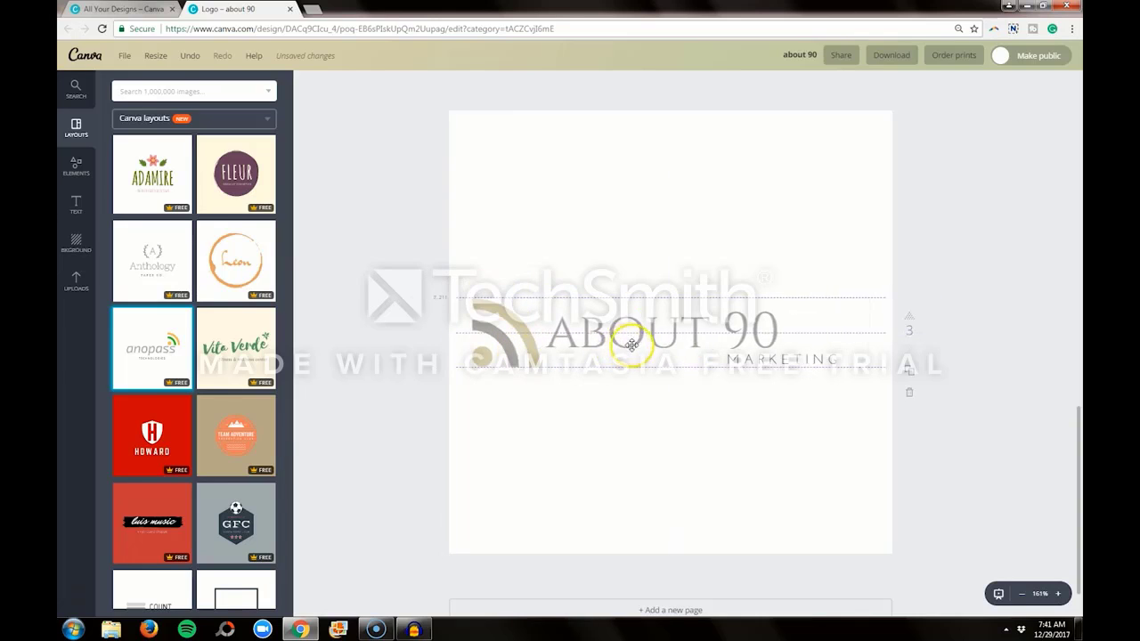
pyautogui.moveTo(781, 362); pyautogui.dragTo(838, 329)
pyautogui.moveTo(688, 338); pyautogui.dragTo(682, 338)
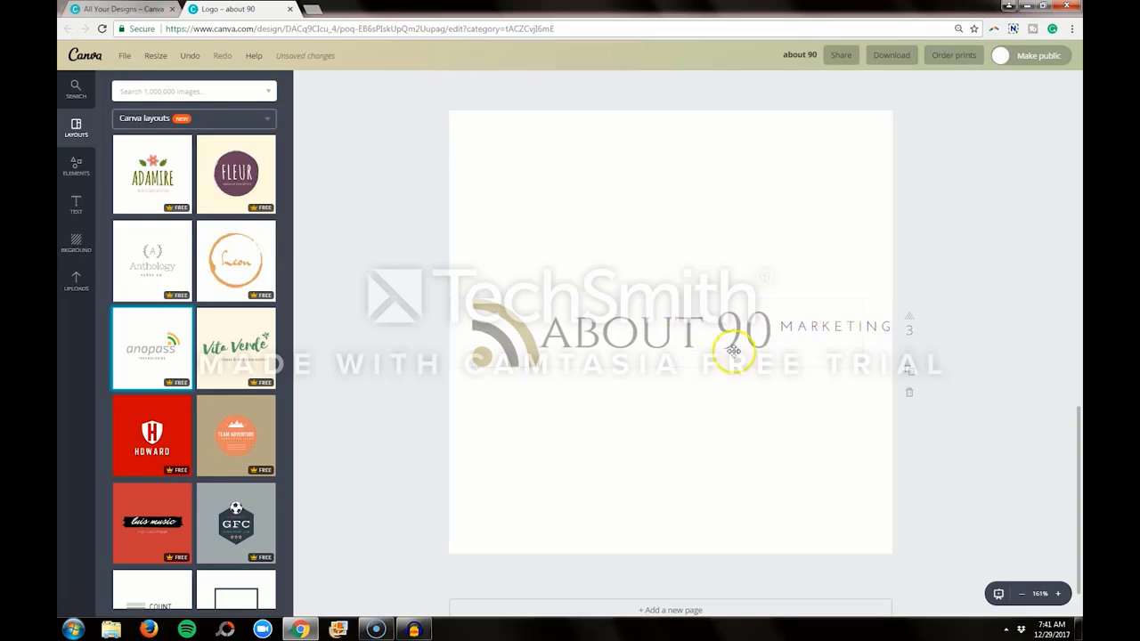
# Set the "ABOUT 90" text to size 36 and nudge the icon and both texts into an evenly spaced row
pyautogui.doubleClick(722, 339)
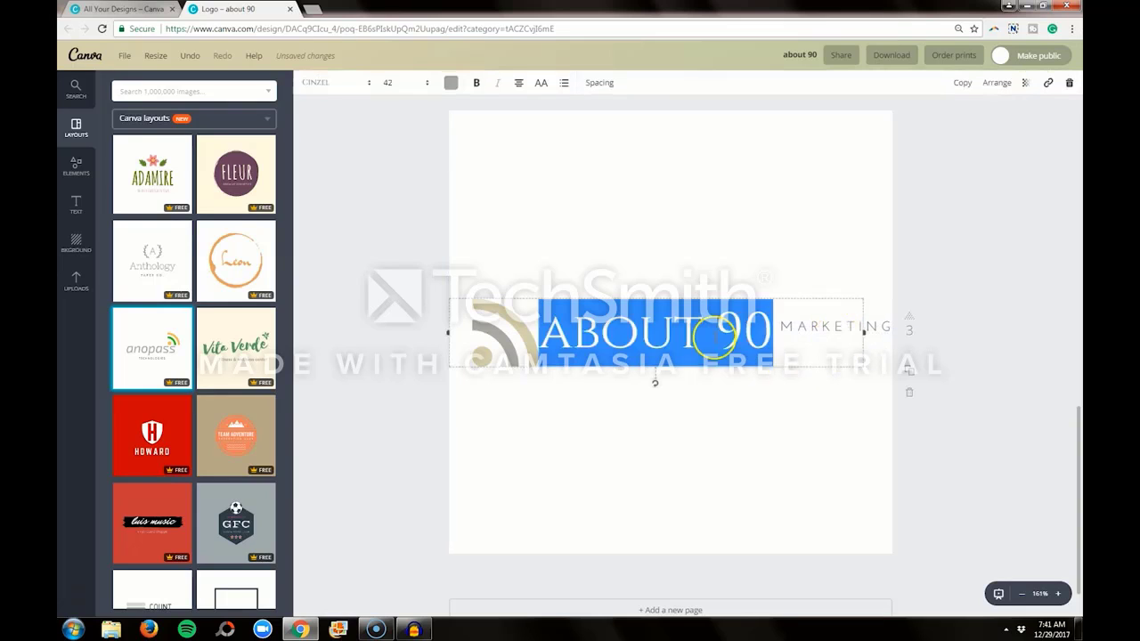
pyautogui.click(415, 89)
pyautogui.click(395, 263)
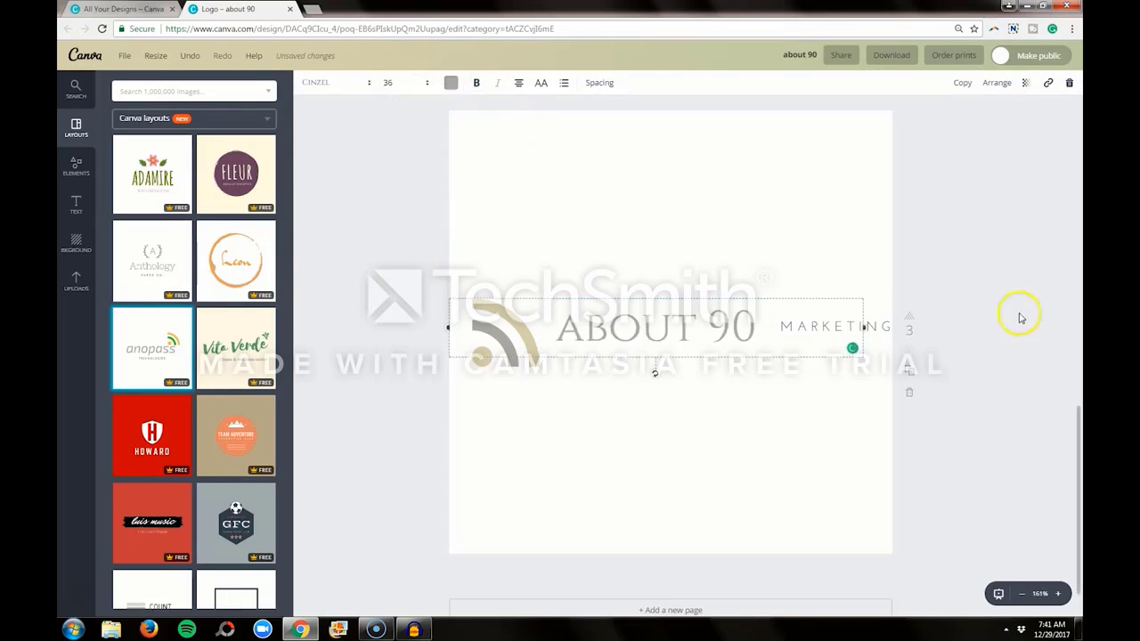
pyautogui.click(1060, 313)
pyautogui.moveTo(837, 327); pyautogui.dragTo(826, 328)
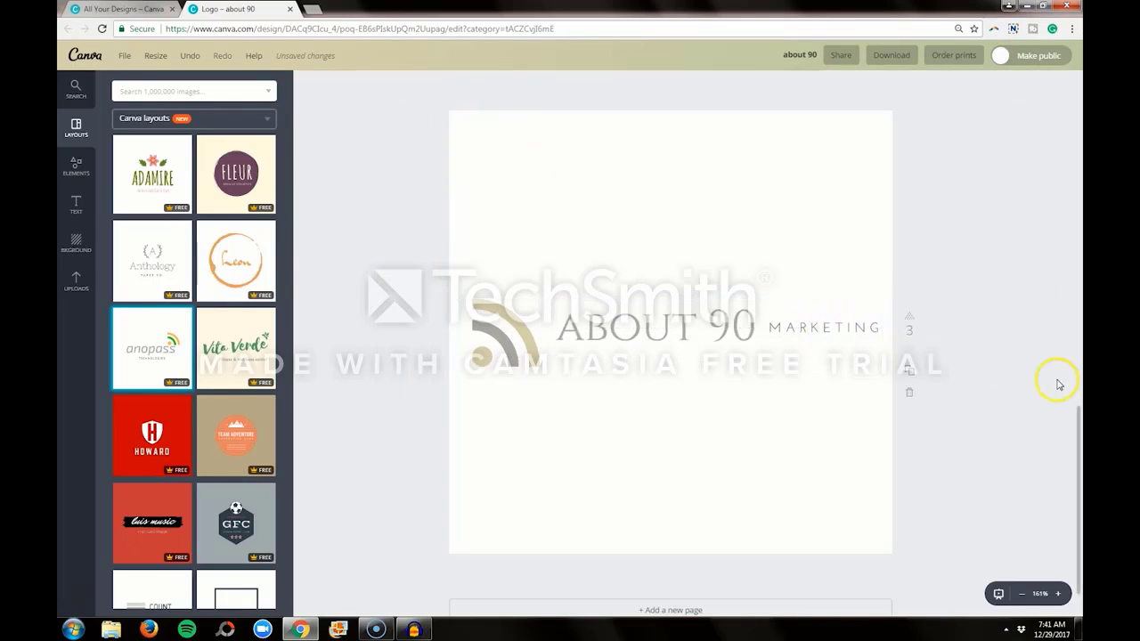
pyautogui.moveTo(502, 335); pyautogui.dragTo(494, 335)
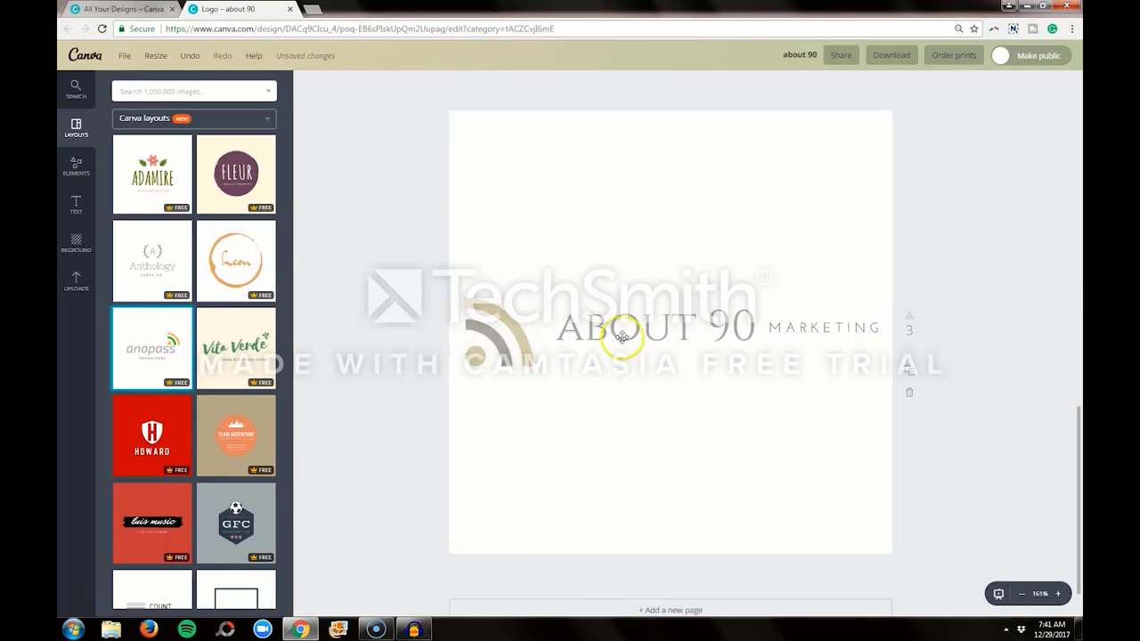
pyautogui.moveTo(634, 336); pyautogui.dragTo(622, 333)
pyautogui.moveTo(832, 323); pyautogui.dragTo(824, 329)
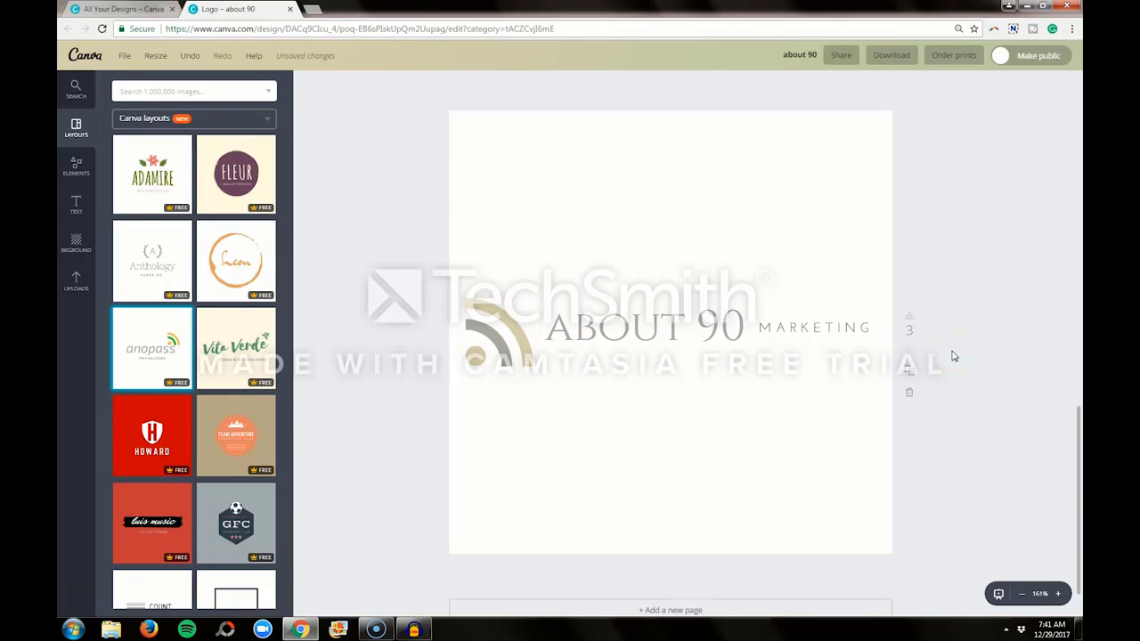
# Rename the design as "About 90 Logo"
pyautogui.scroll(1, 953, 357)
pyautogui.scroll(6, 860, 309)
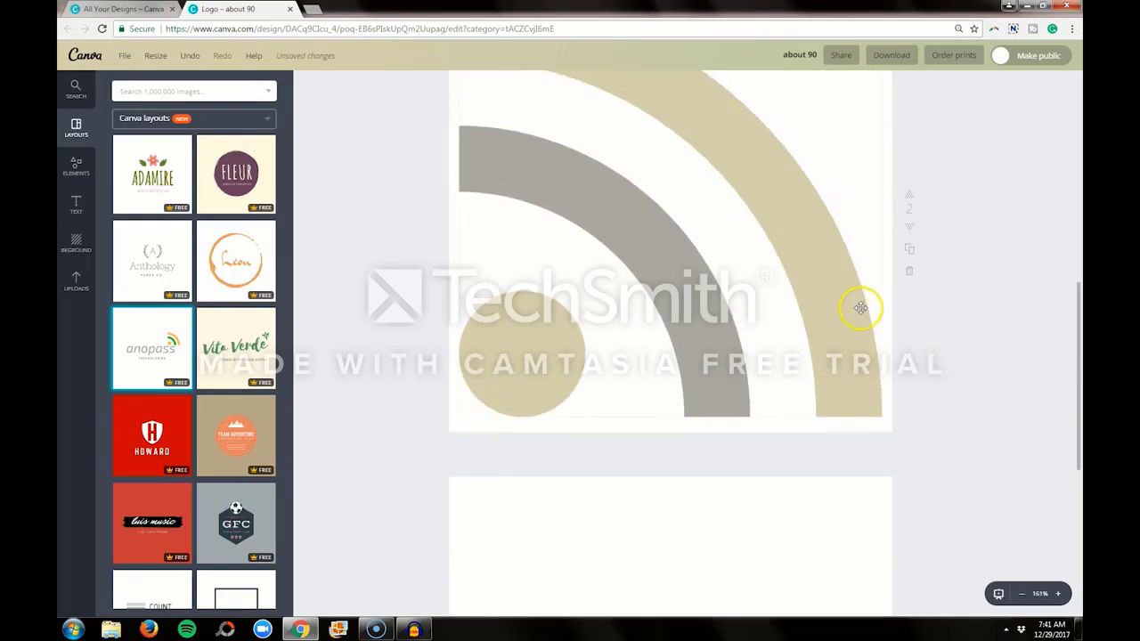
pyautogui.scroll(4, 857, 250)
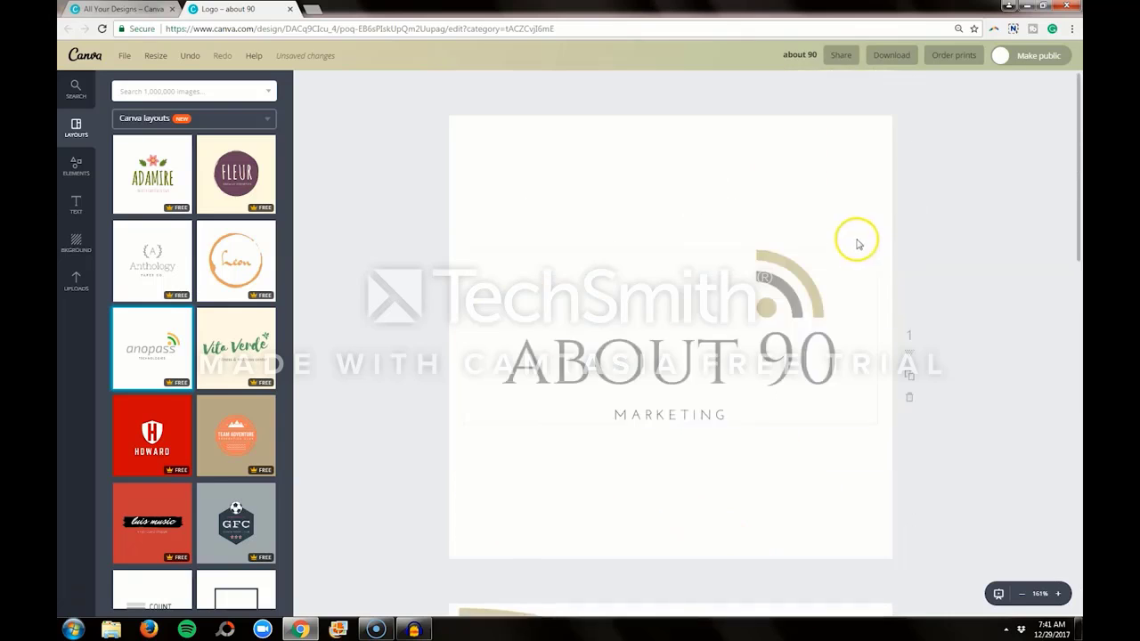
pyautogui.click(799, 56)
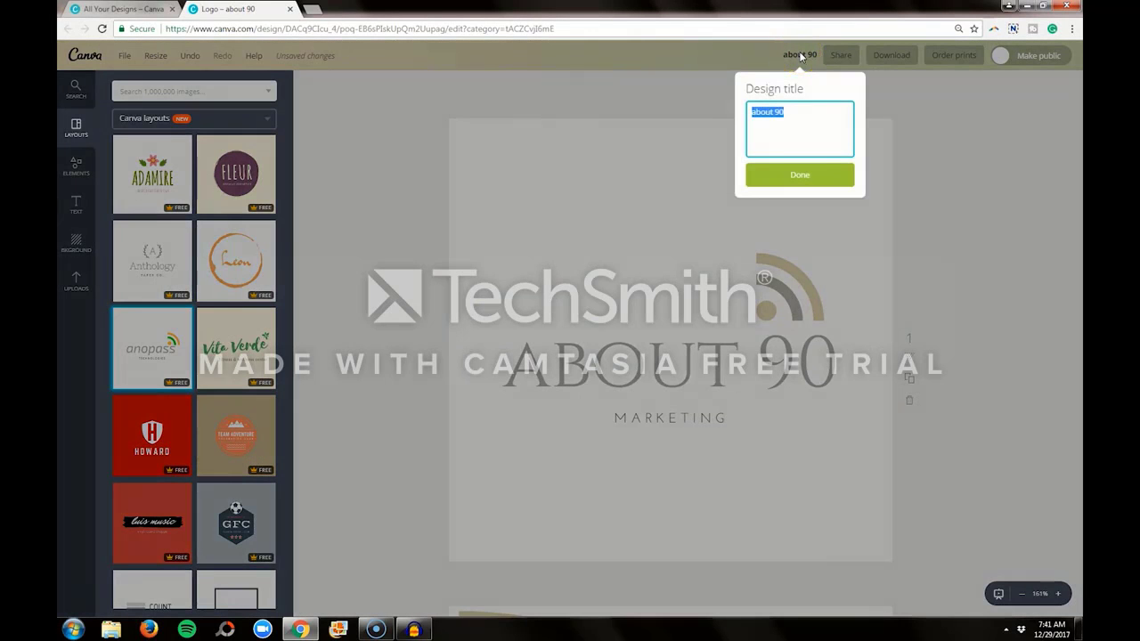
pyautogui.write('About 90 Logo')
pyautogui.press('Return')
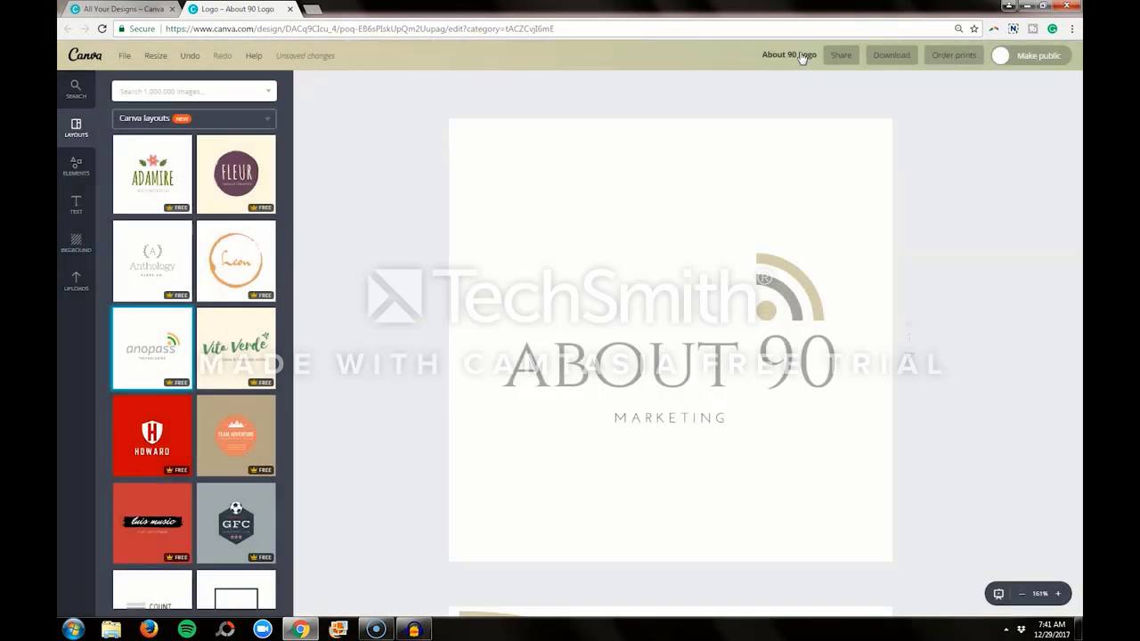
# Look at the PNG download options, including the transparent background setting, and close them
pyautogui.click(893, 55)
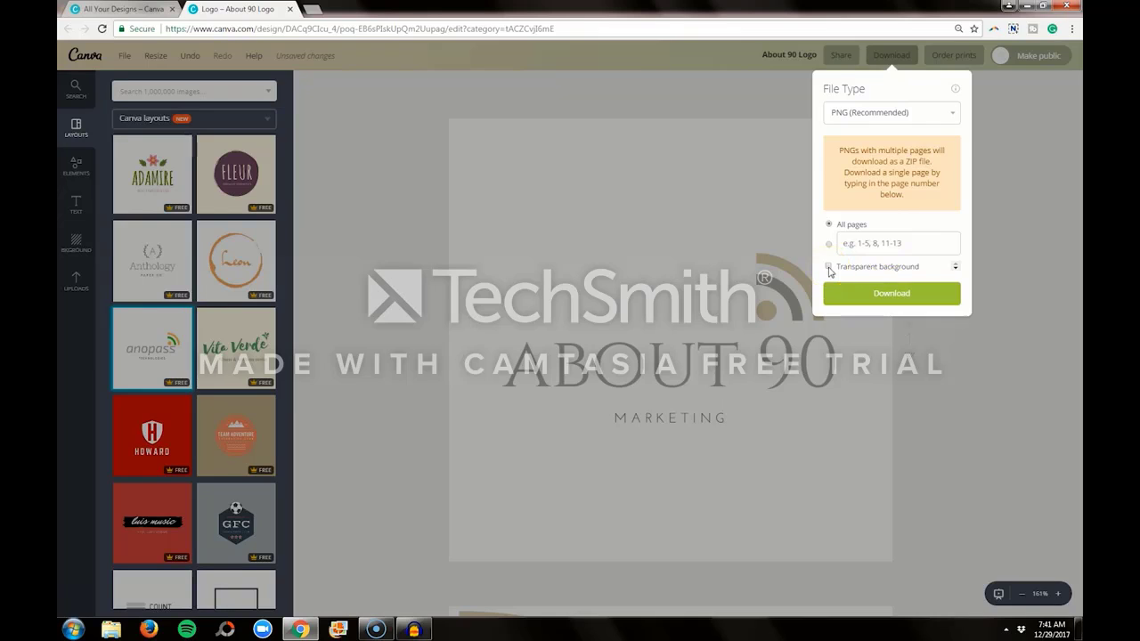
pyautogui.click(1008, 227)
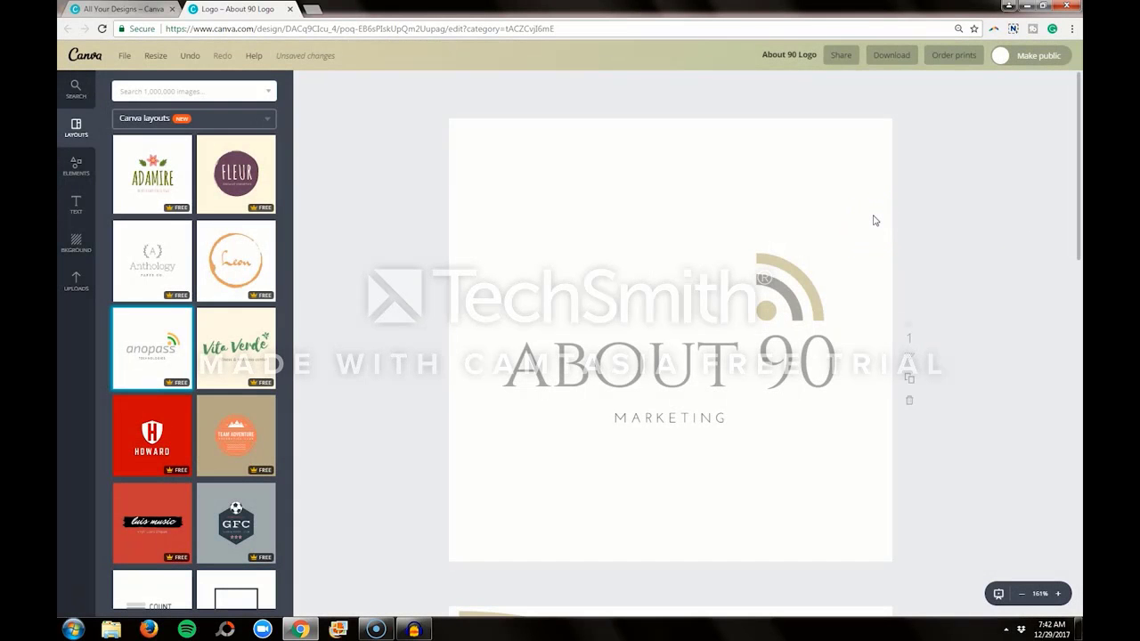
# Duplicate the third page with the one-row logo and give the copy a black background
pyautogui.scroll(-8, 873, 221)
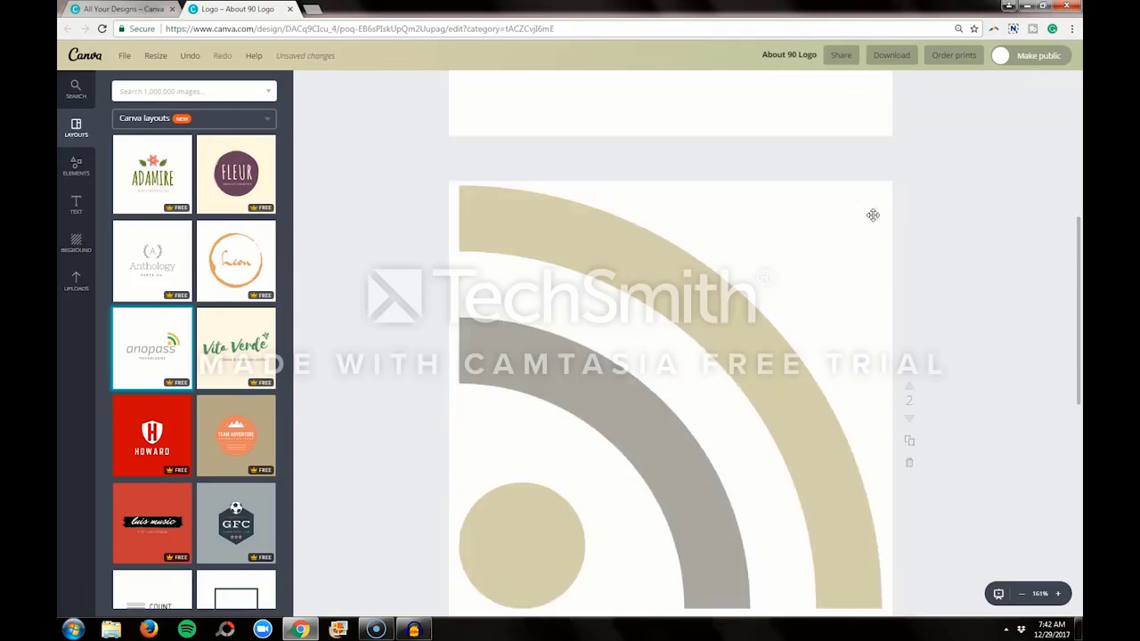
pyautogui.scroll(-5, 873, 215)
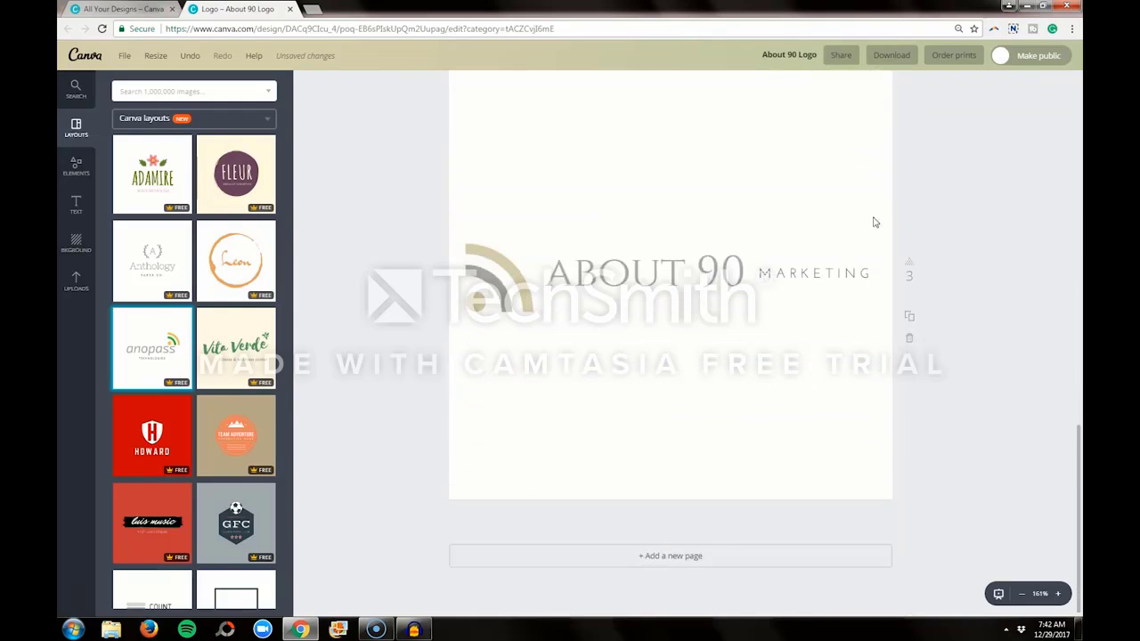
pyautogui.click(909, 317)
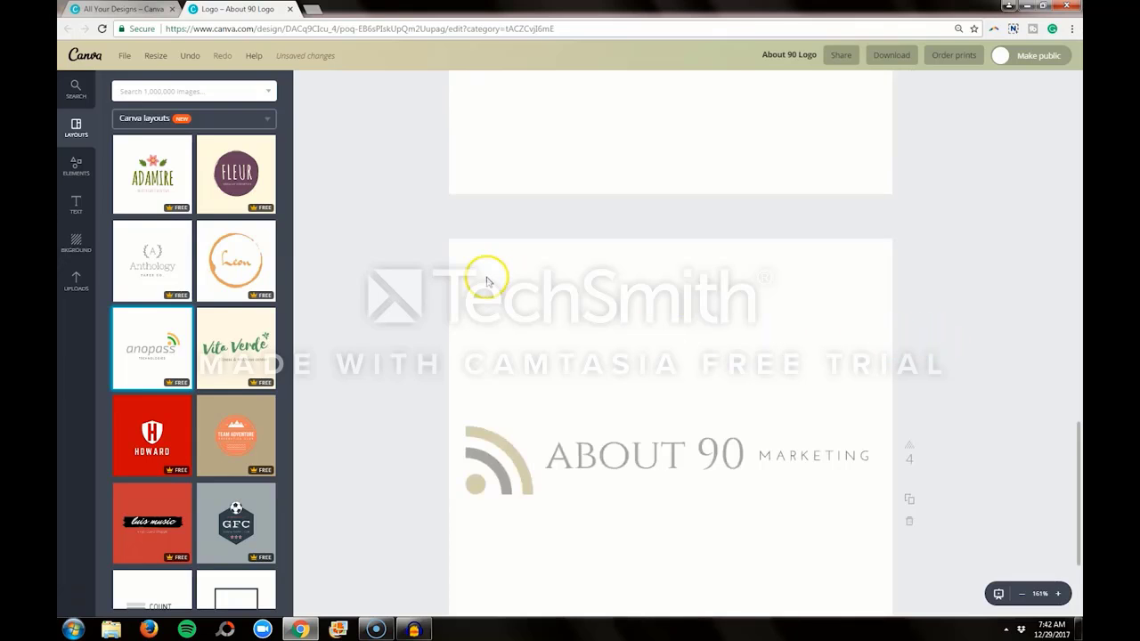
pyautogui.click(70, 252)
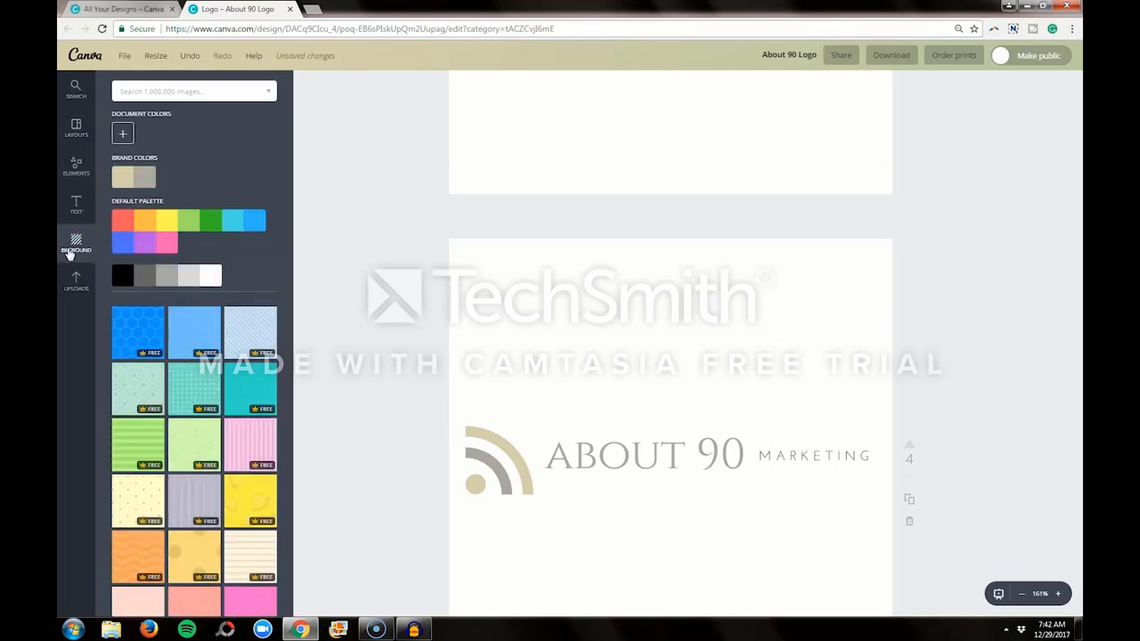
pyautogui.click(123, 275)
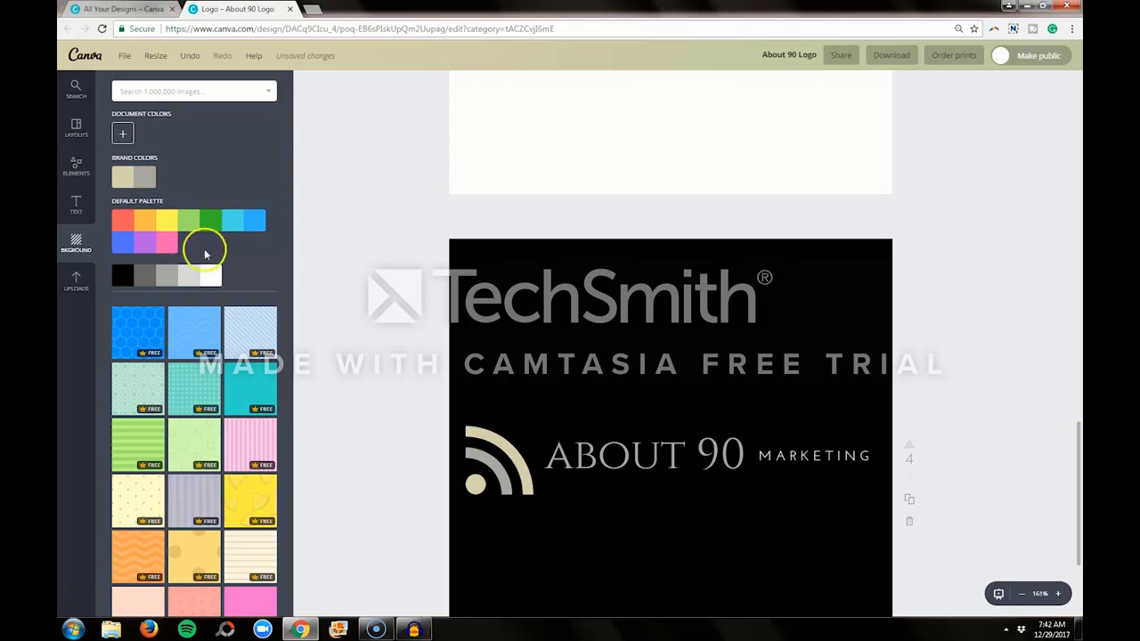
# Set the copied fourth page's background back to white and delete that page
pyautogui.click(214, 275)
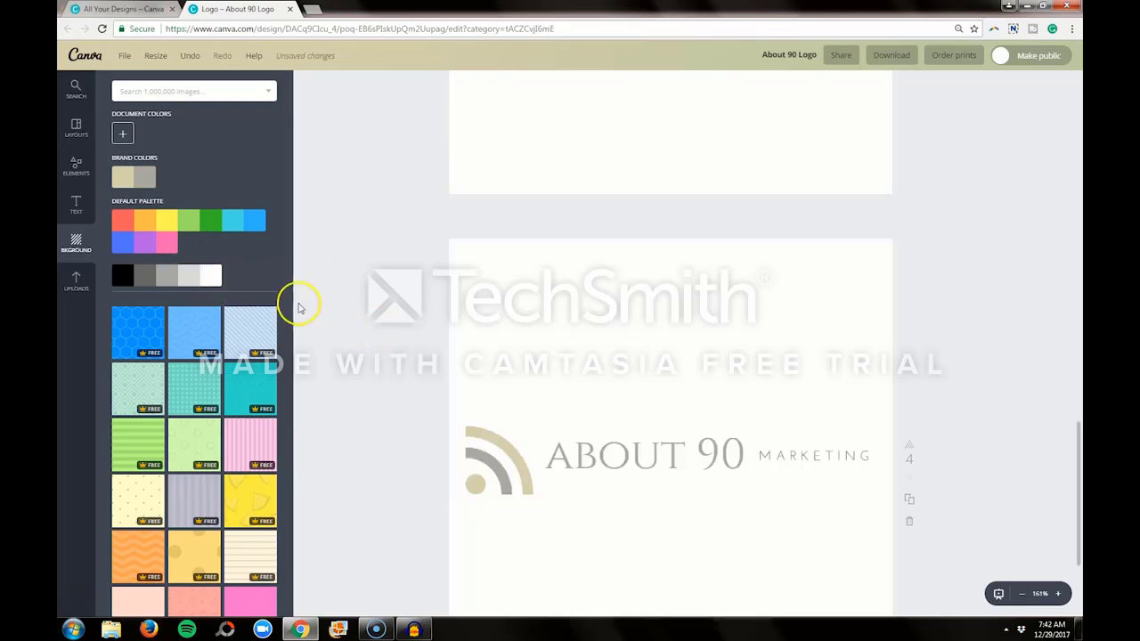
pyautogui.click(75, 242)
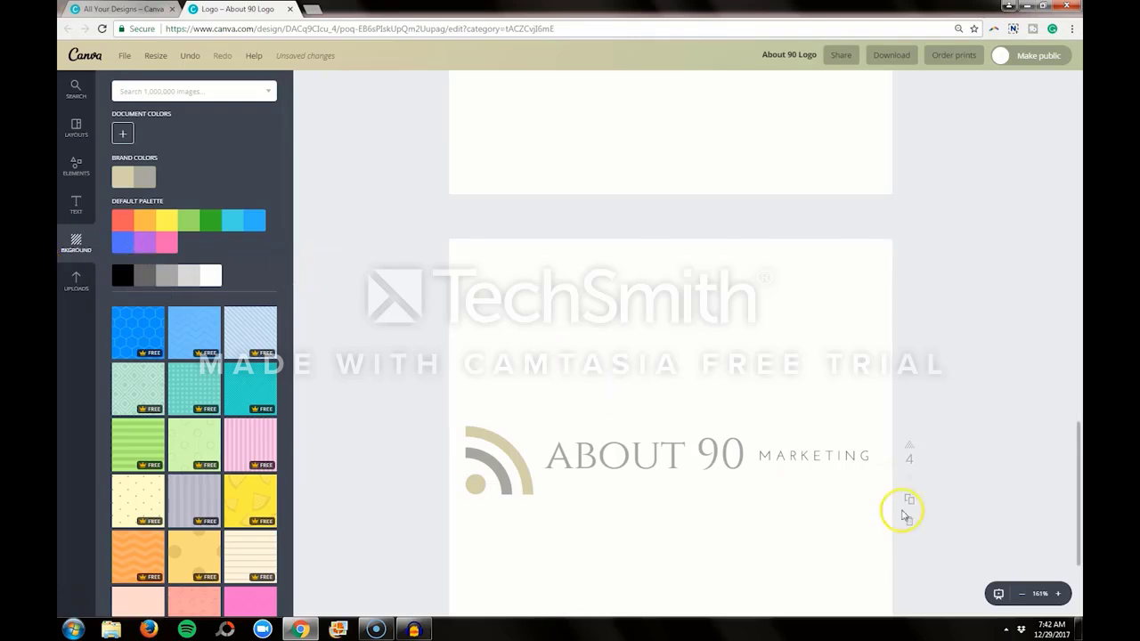
pyautogui.click(910, 523)
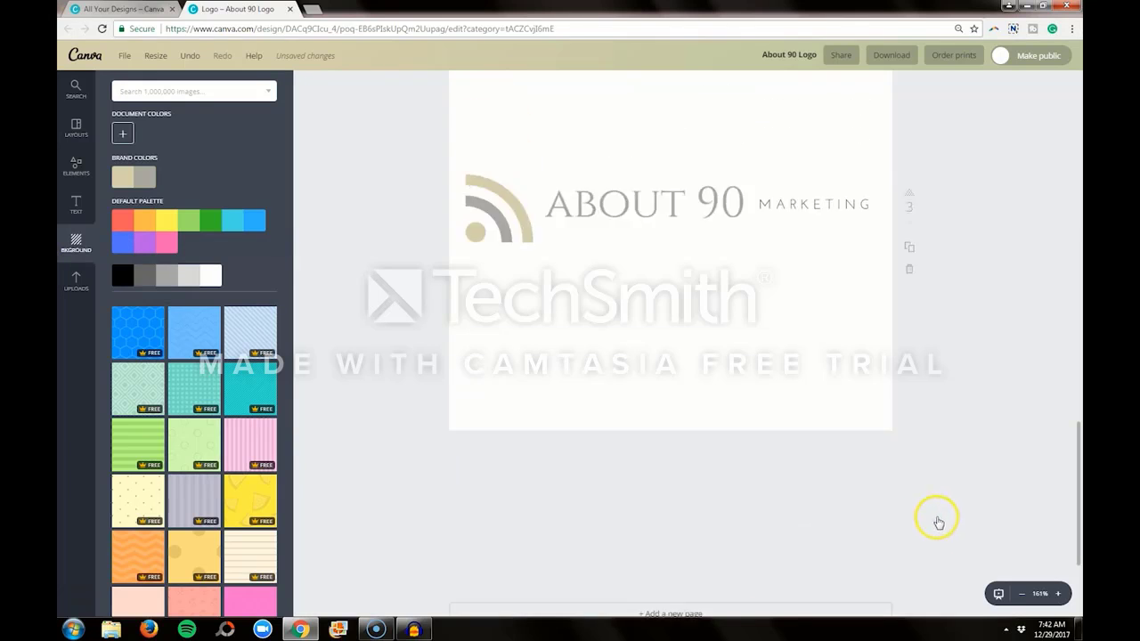
# Set up a PNG download with a transparent background, limited to page 1
pyautogui.scroll(10, 1000, 443)
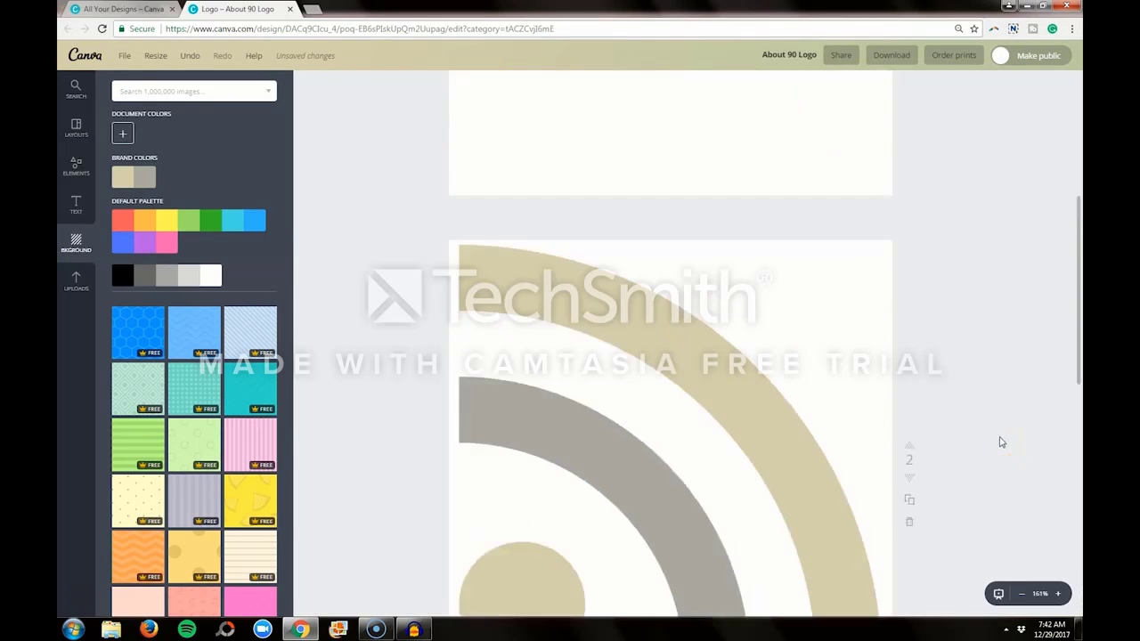
pyautogui.scroll(1, 1001, 442)
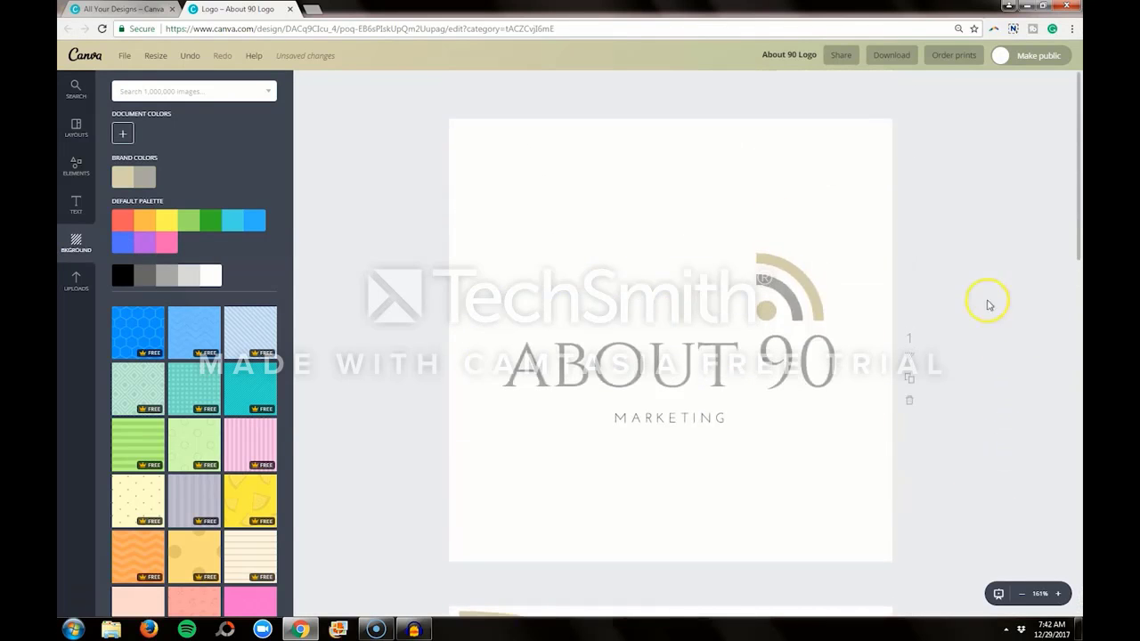
pyautogui.click(891, 55)
pyautogui.click(829, 268)
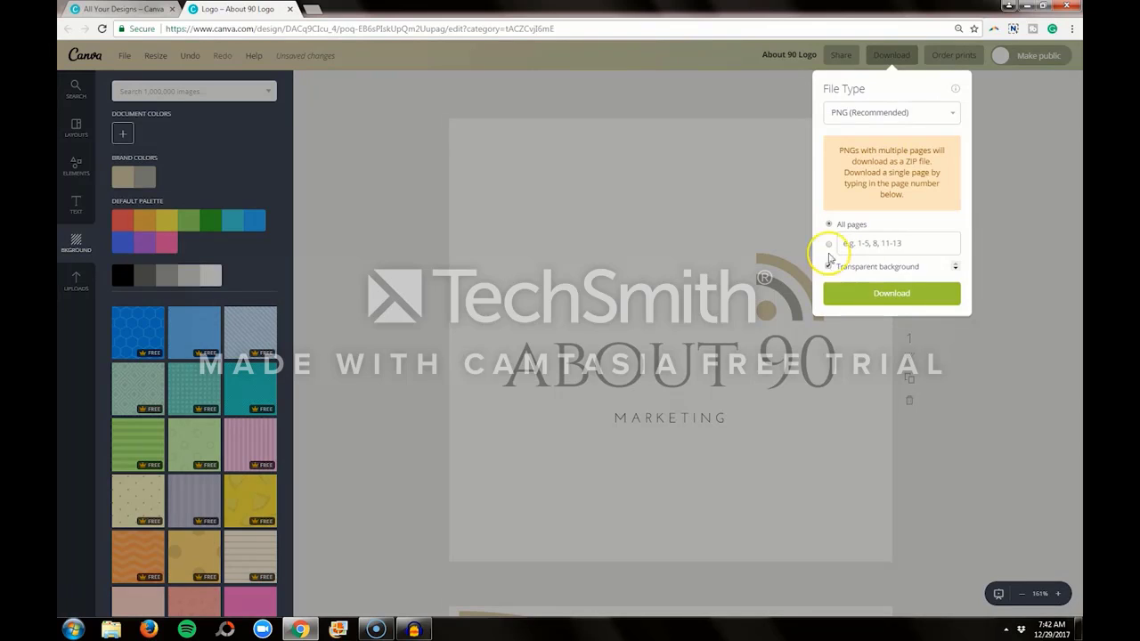
pyautogui.click(837, 244)
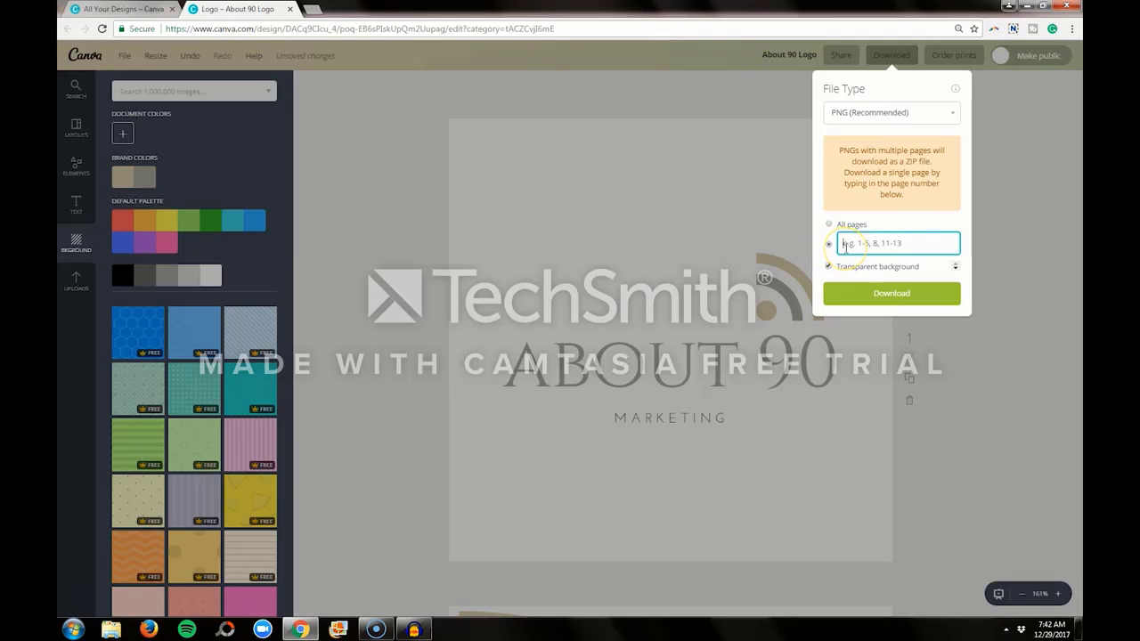
pyautogui.write('1')
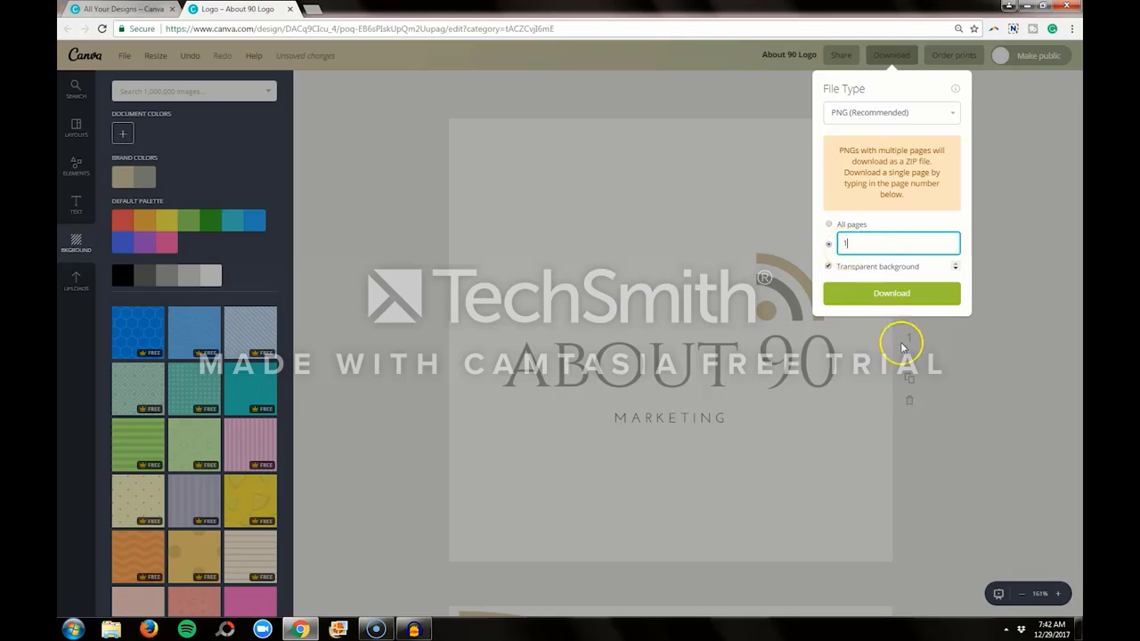
# Clear the download's page number and transparent background, look through the file types, and close the options without downloading
pyautogui.press('BackSpace')
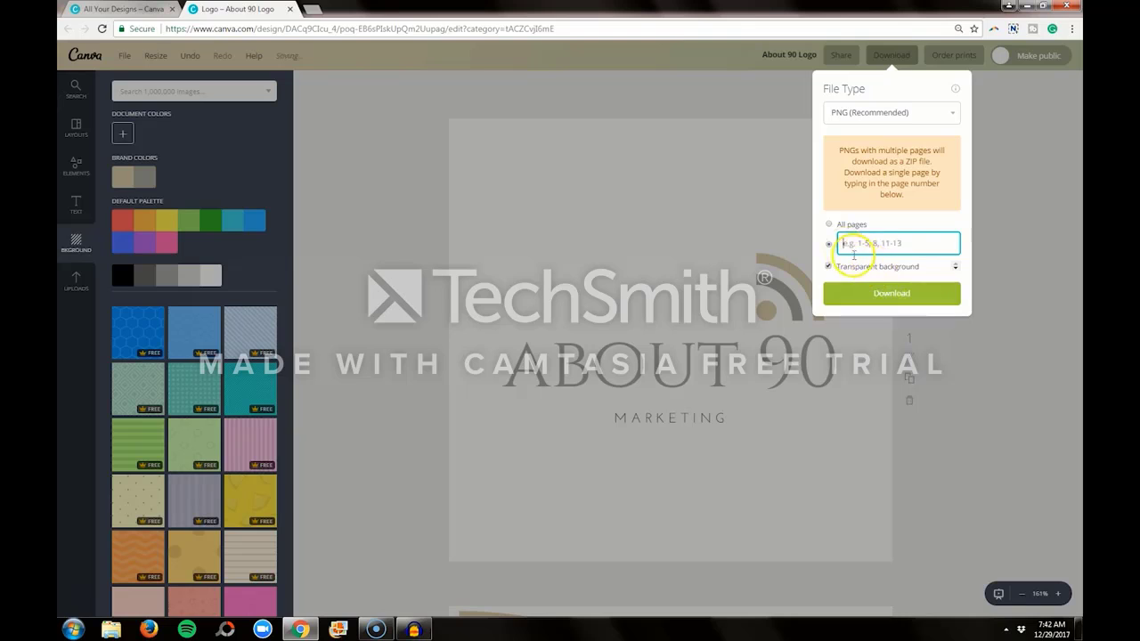
pyautogui.click(830, 267)
pyautogui.click(856, 113)
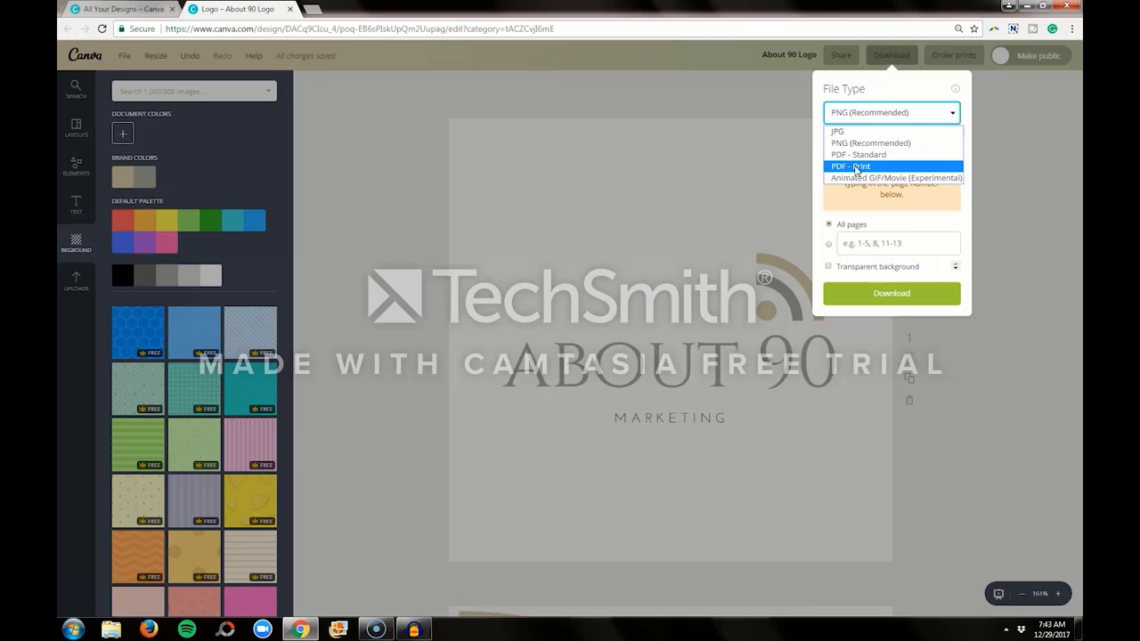
pyautogui.click(818, 149)
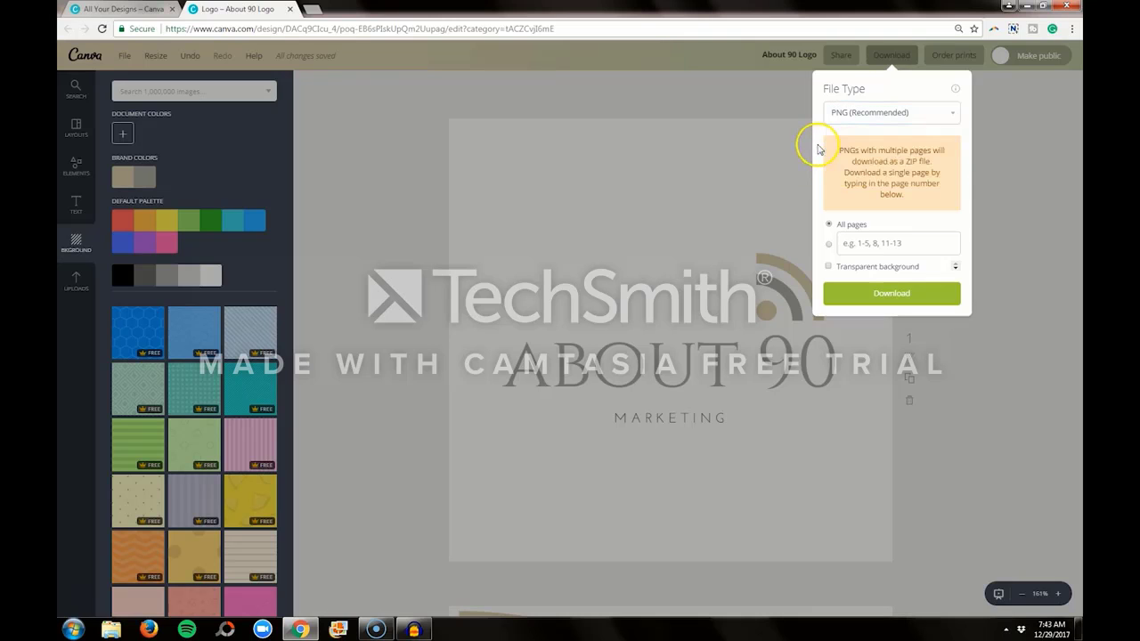
pyautogui.click(1018, 156)
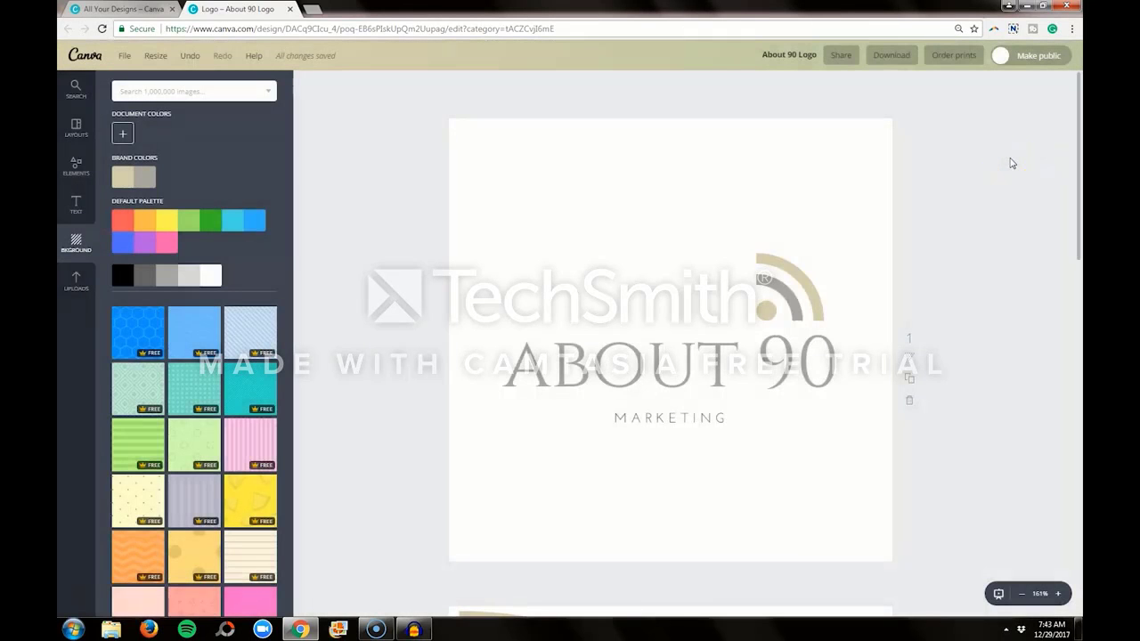